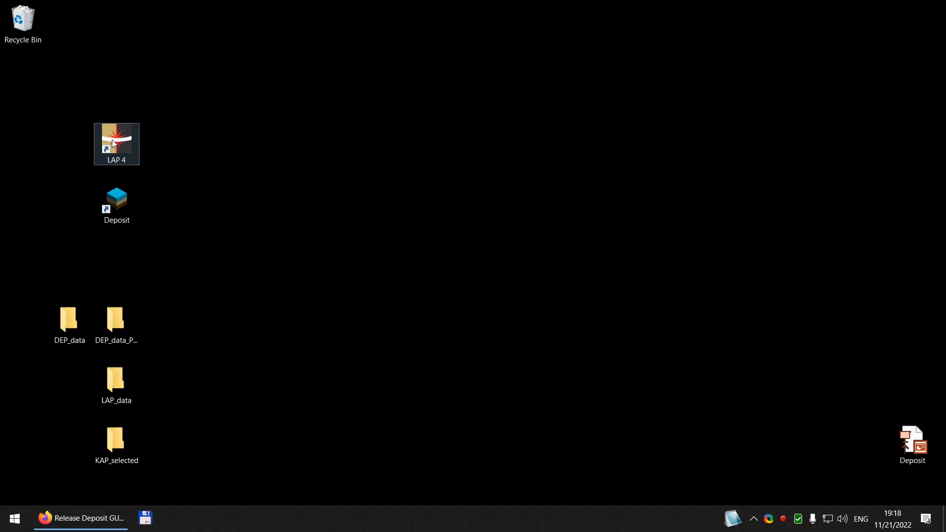
# - Start LAP 4 with the recent KAP_selected database and show its samples in the database browser
pyautogui.doubleClick(112, 142)
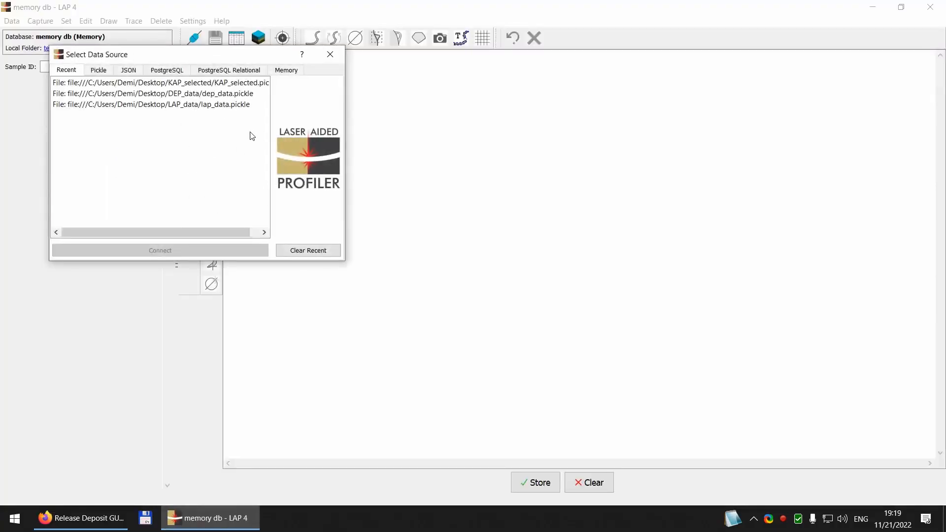
pyautogui.doubleClick(241, 87)
pyautogui.click(237, 38)
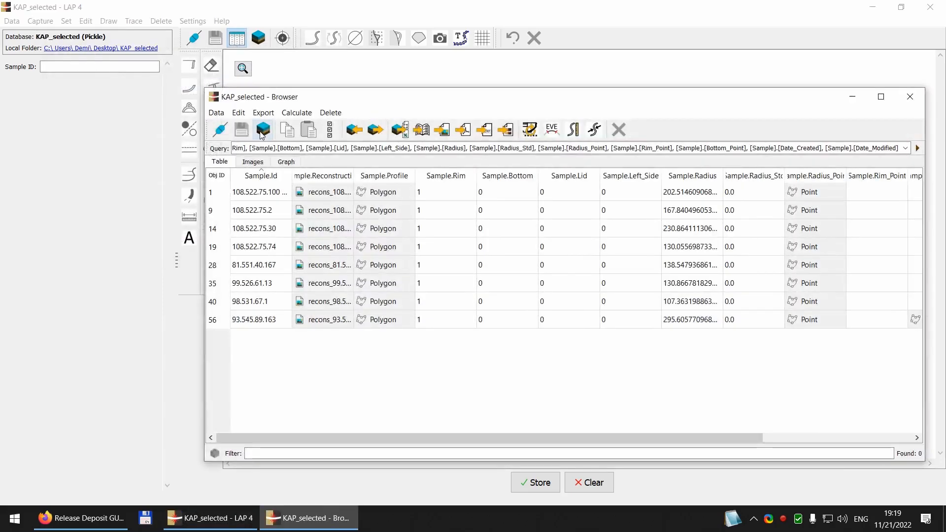
# - Review the reconstruction images and the sample table with a widened Sample.Id column, and close the browser
pyautogui.click(254, 162)
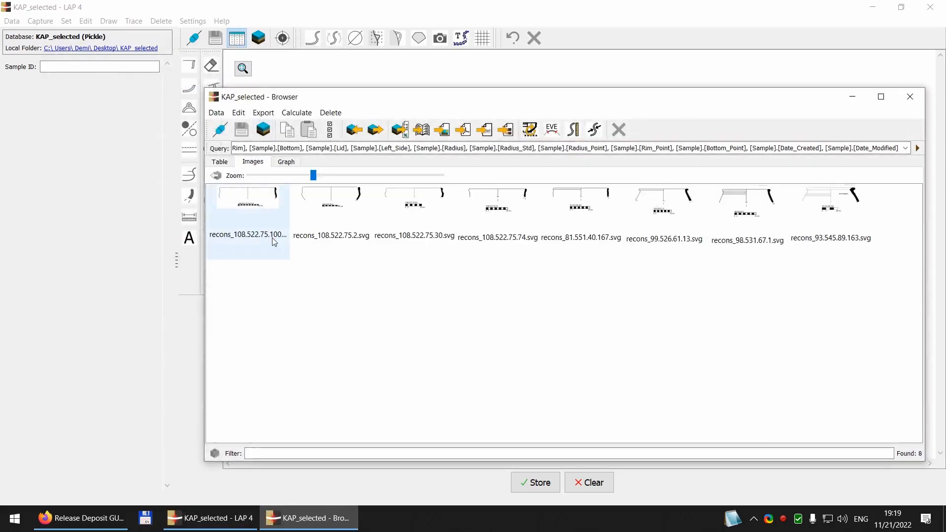
pyautogui.click(225, 163)
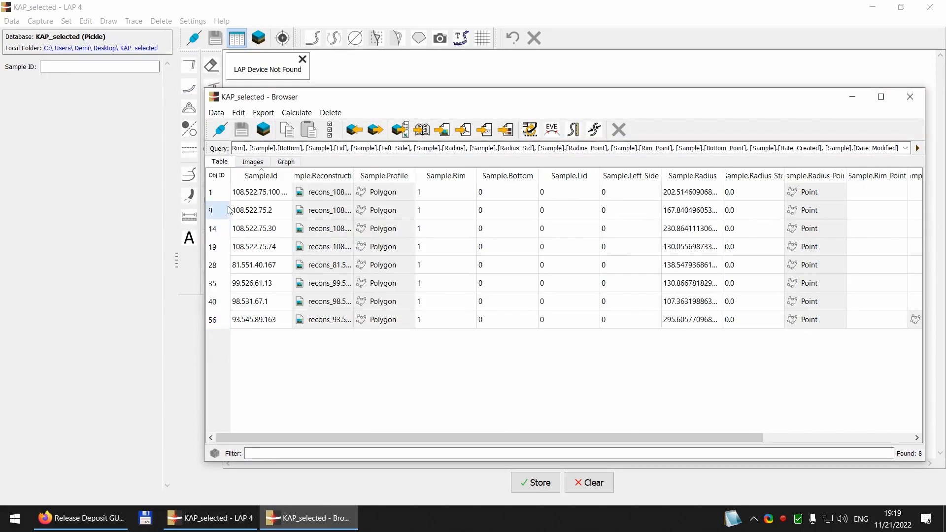
pyautogui.moveTo(291, 177); pyautogui.dragTo(301, 178)
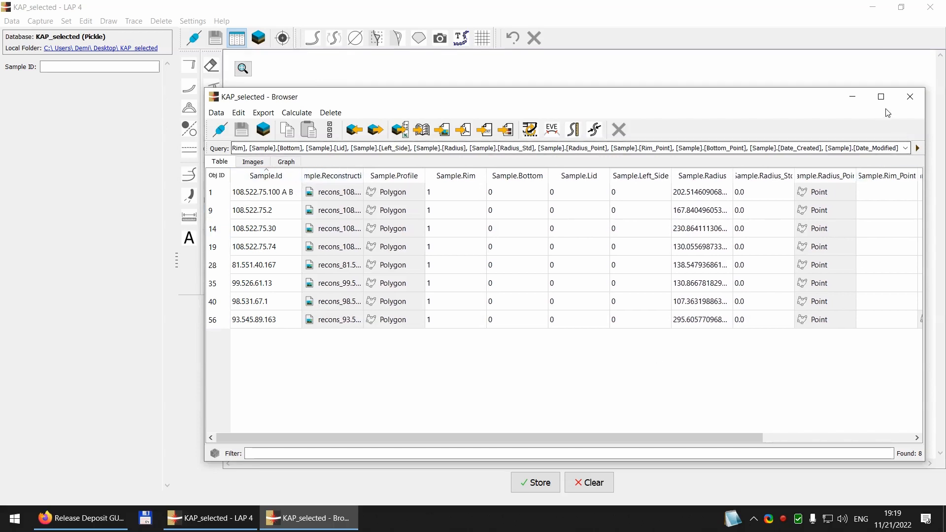
pyautogui.click(911, 95)
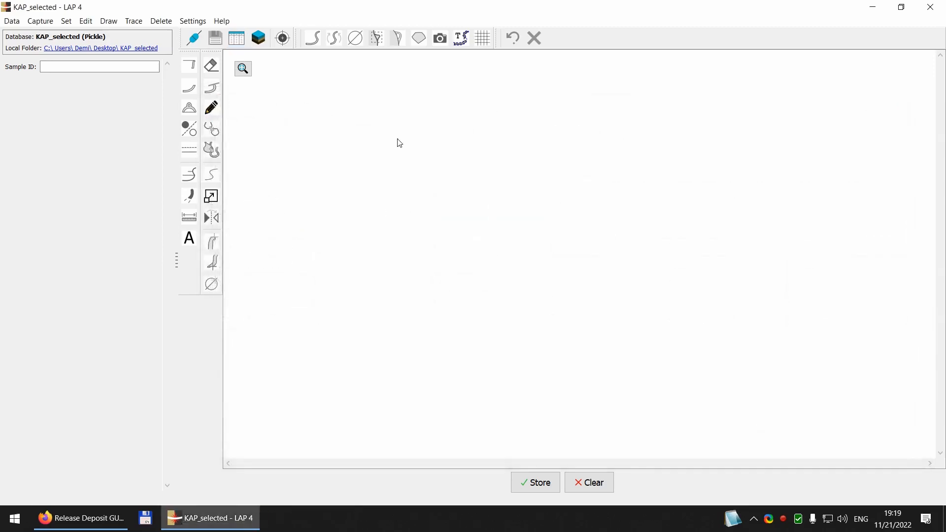
# - Open the KAP_selected database in Deposit and reposition its window over LAP 4
pyautogui.click(255, 48)
pyautogui.moveTo(440, 24); pyautogui.dragTo(409, 50)
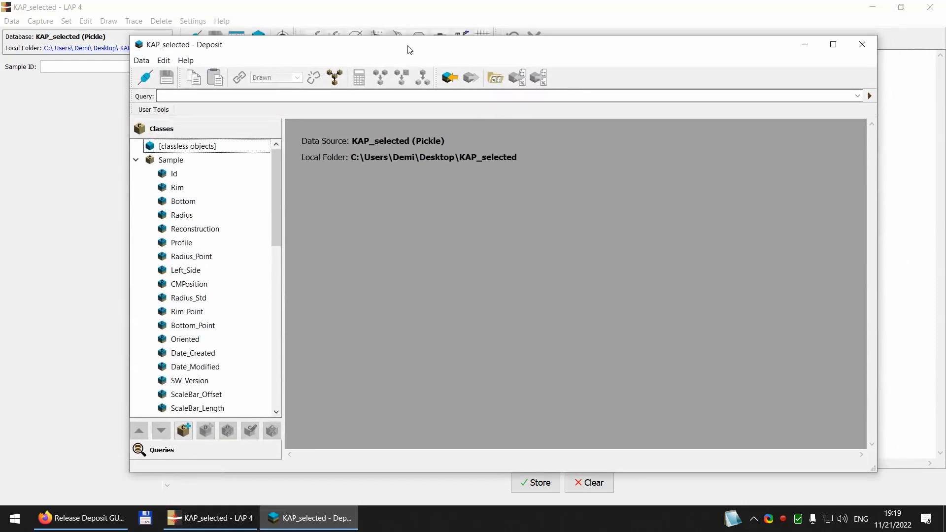
# - Examine the class list, from Sample and its descriptors through OuterProfile, Break, Arc, Inflection and Detail
pyautogui.scroll(-2, 232, 251)
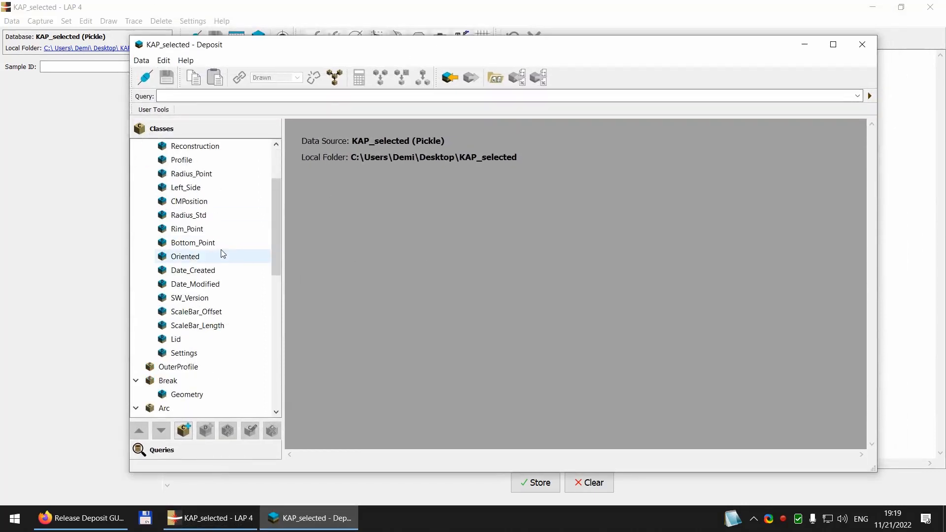
pyautogui.scroll(2, 229, 264)
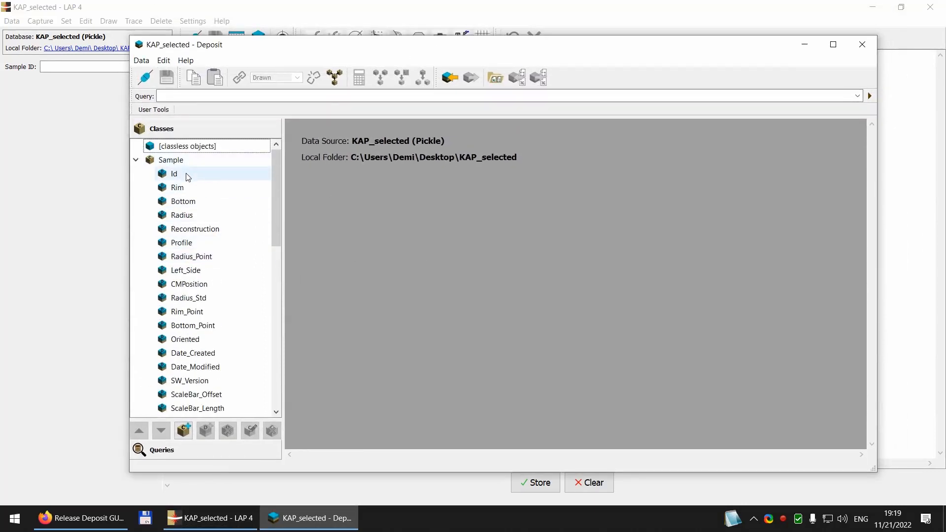
pyautogui.scroll(-5, 199, 317)
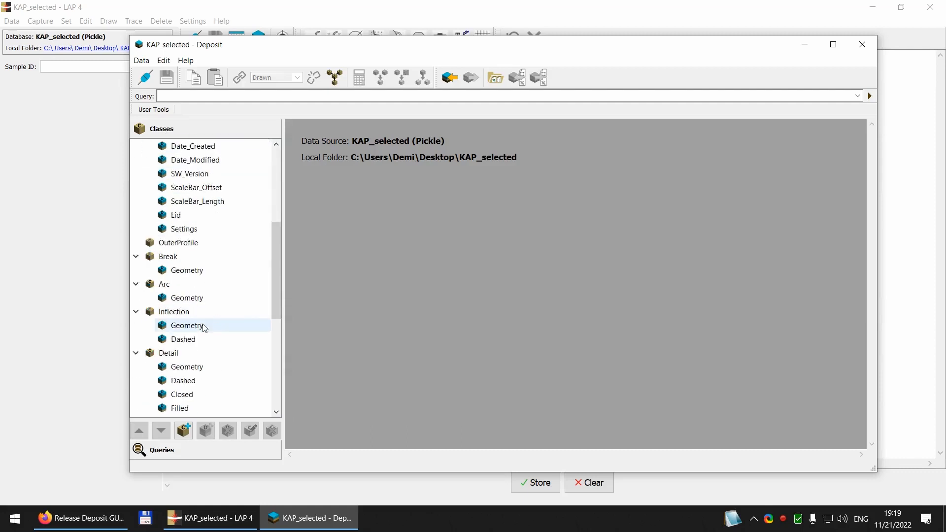
pyautogui.scroll(5, 197, 310)
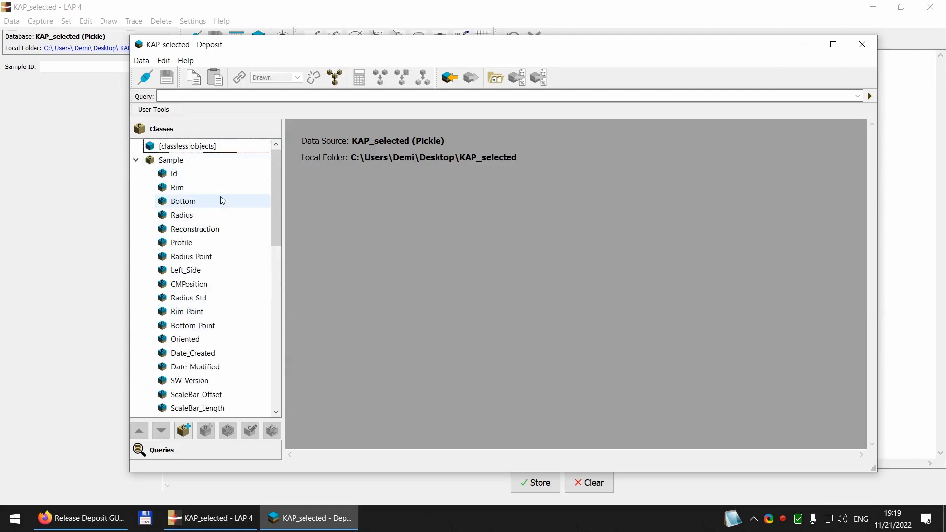
pyautogui.scroll(-3, 207, 338)
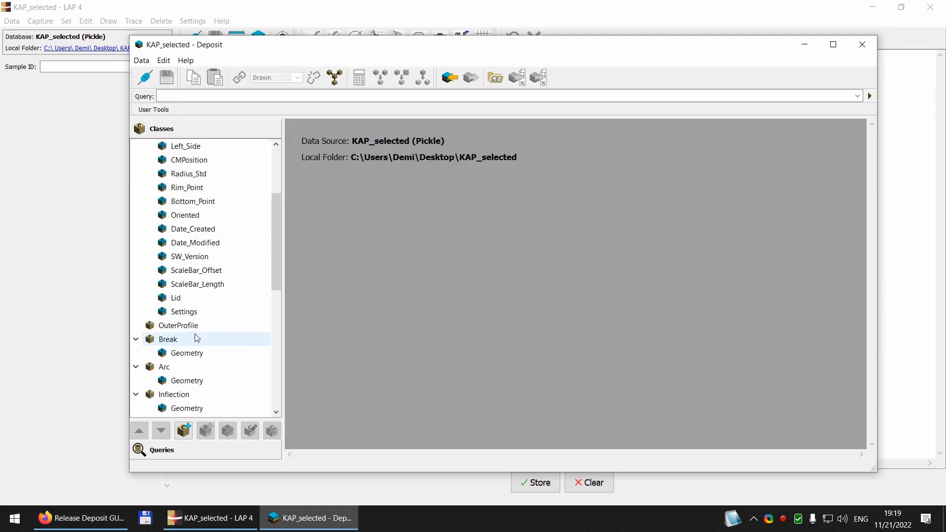
pyautogui.scroll(3, 196, 335)
pyautogui.scroll(-10, 243, 249)
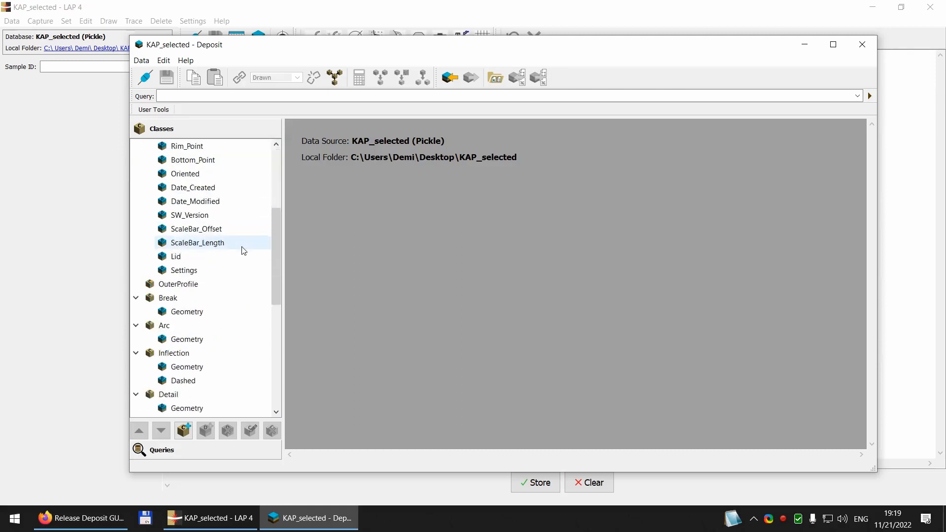
pyautogui.scroll(10, 204, 369)
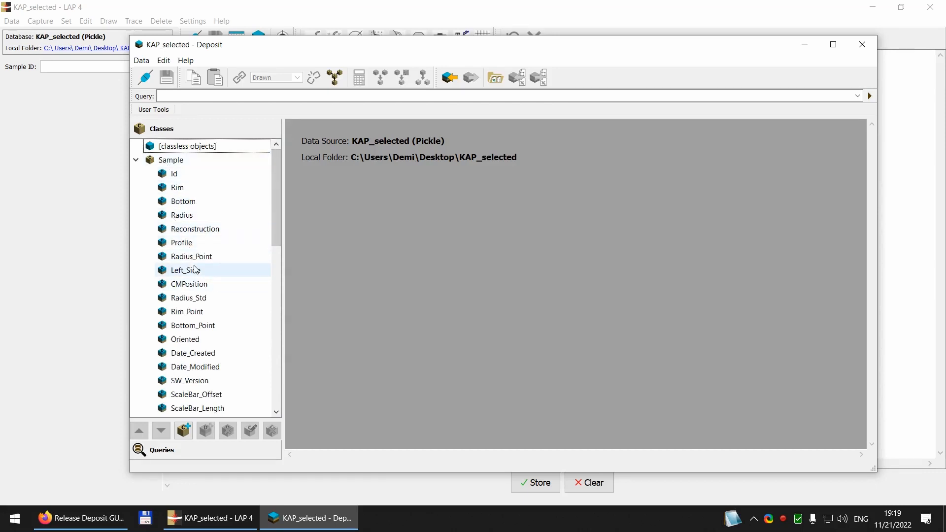
pyautogui.moveTo(276, 202)
pyautogui.mouseDown()
pyautogui.moveTo(274, 245)
pyautogui.moveTo(261, 253)
pyautogui.moveTo(276, 321)
pyautogui.moveTo(271, 188)
pyautogui.mouseUp()
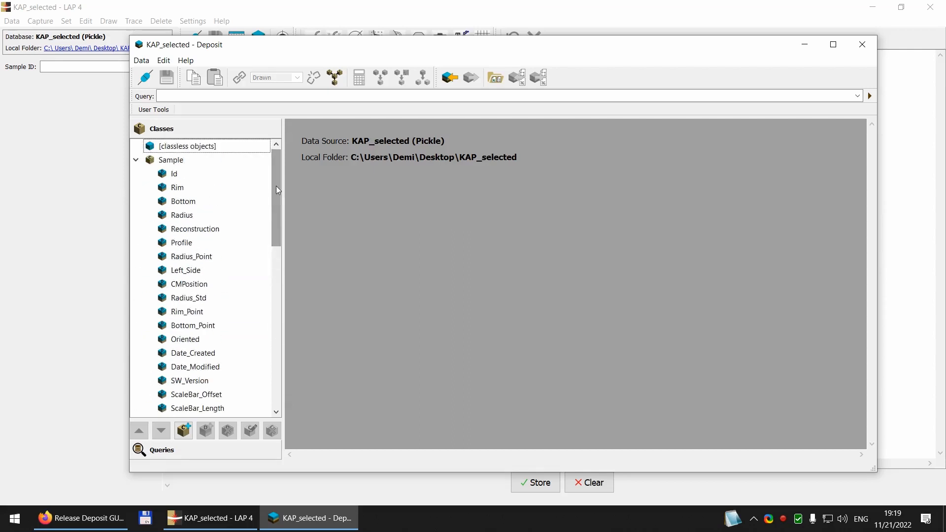
# - Display the class relations diagram in an enlarged window and move the Sample and OuterProfile nodes away from the others
pyautogui.click(329, 86)
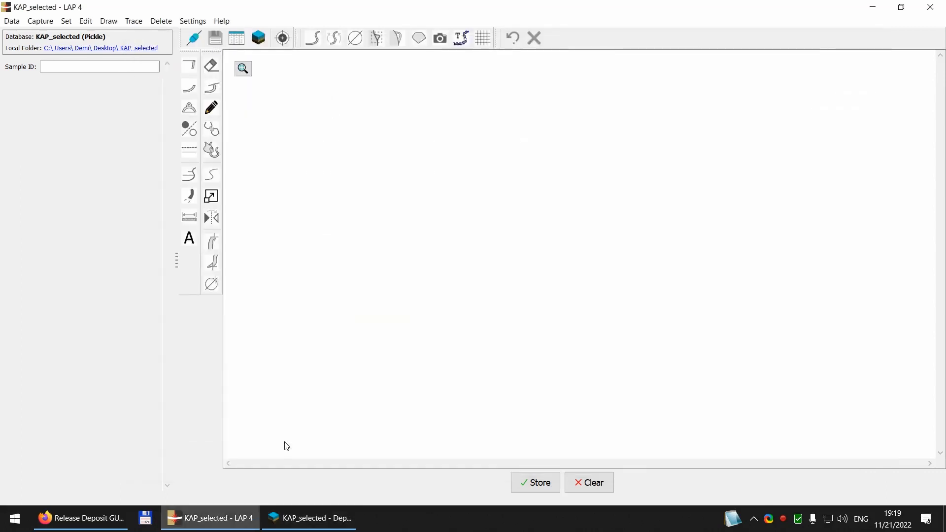
pyautogui.click(276, 522)
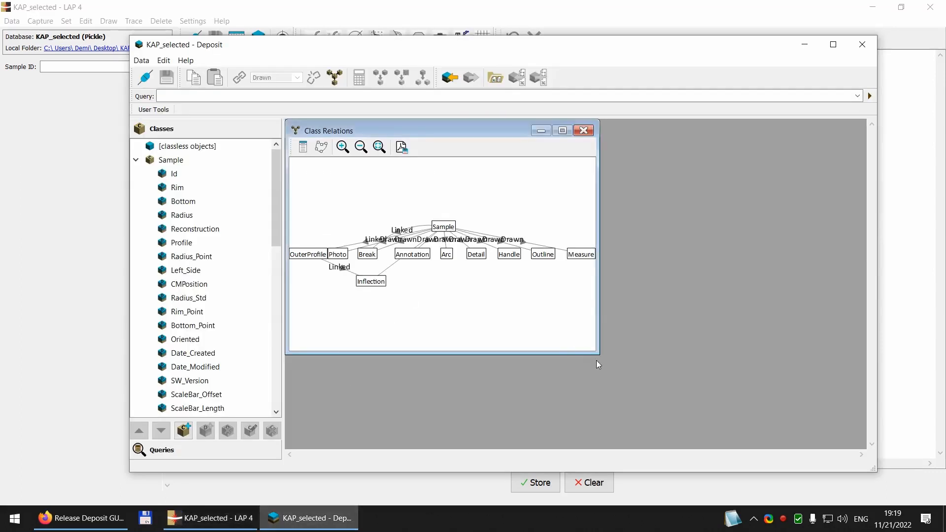
pyautogui.moveTo(600, 354); pyautogui.dragTo(787, 397)
pyautogui.moveTo(549, 248); pyautogui.dragTo(524, 204)
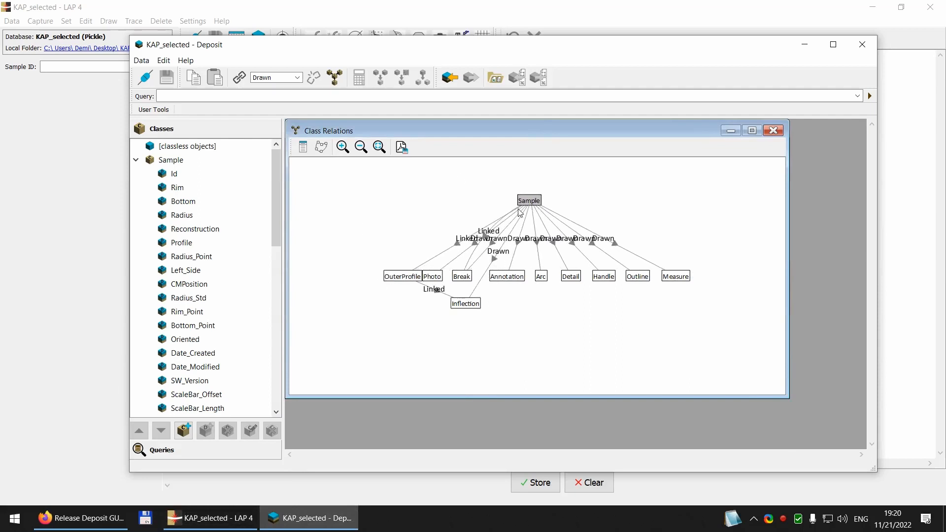
pyautogui.moveTo(408, 280)
pyautogui.mouseDown()
pyautogui.moveTo(395, 241)
pyautogui.moveTo(390, 277)
pyautogui.mouseUp()
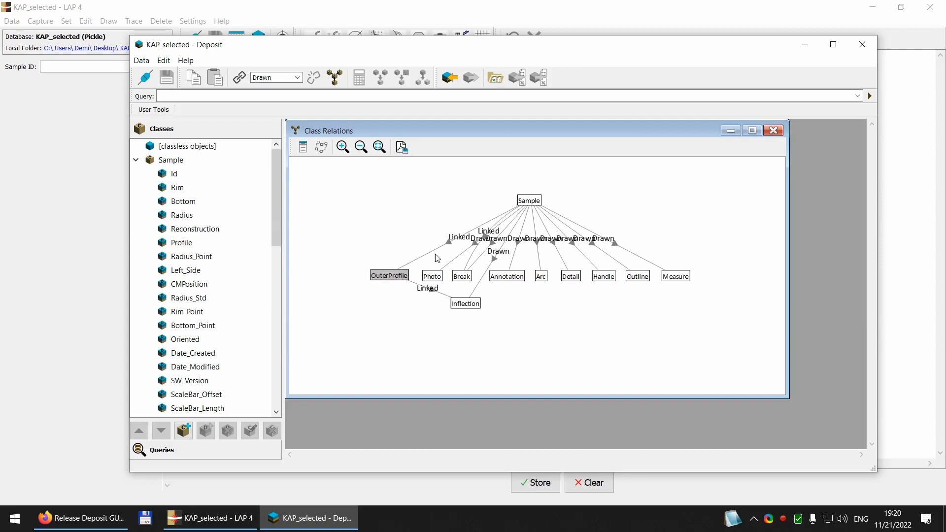
pyautogui.click(375, 207)
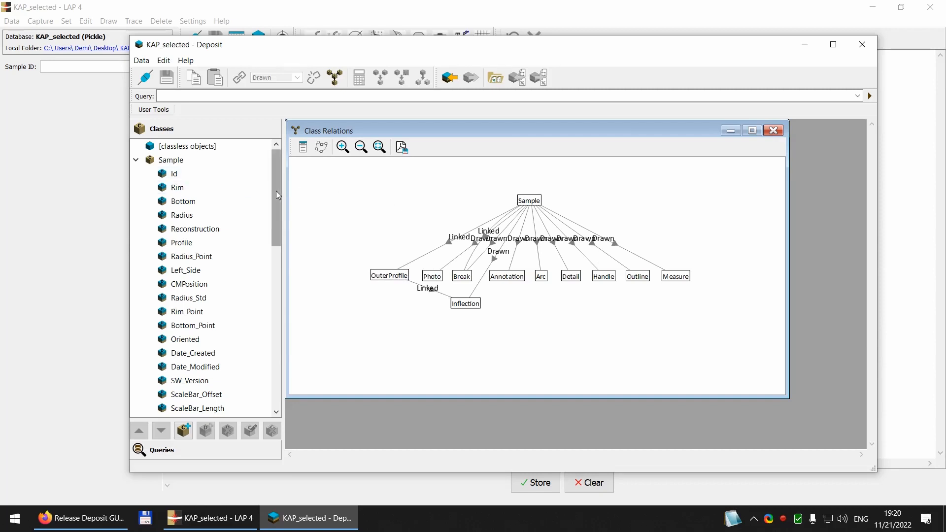
# - Add two new classes to the database, named Area and Feature
pyautogui.click(182, 431)
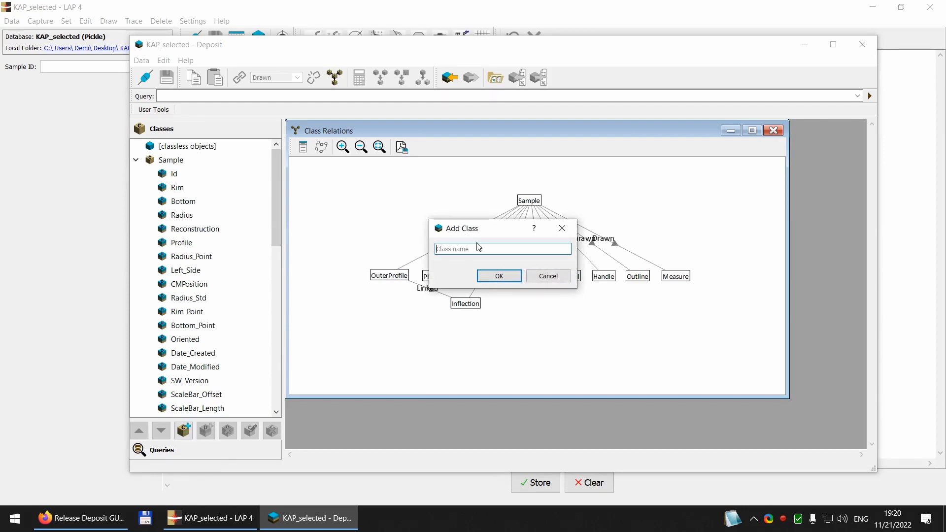
pyautogui.write('Area')
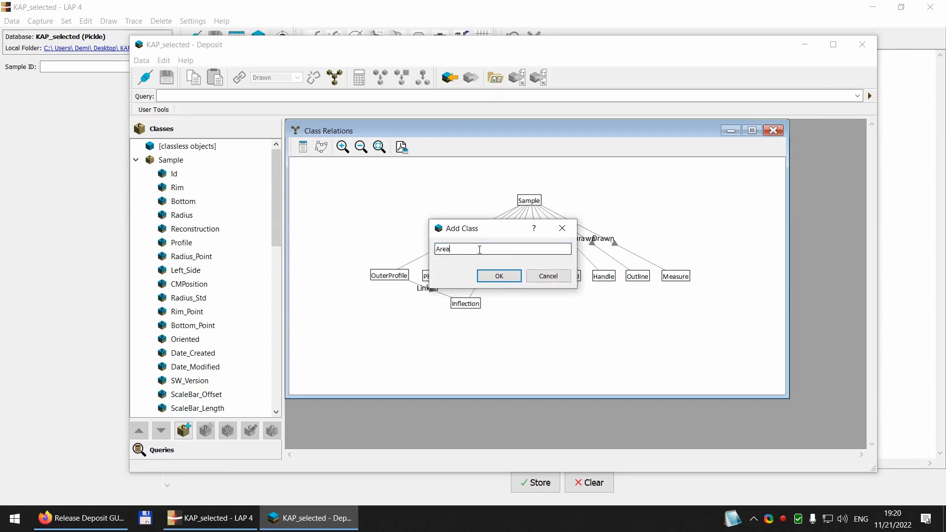
pyautogui.click(499, 276)
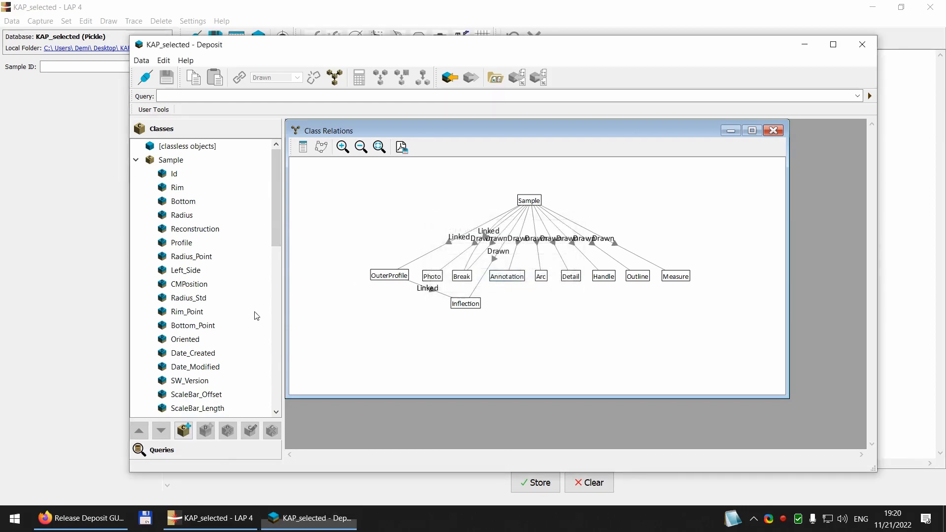
pyautogui.click(180, 436)
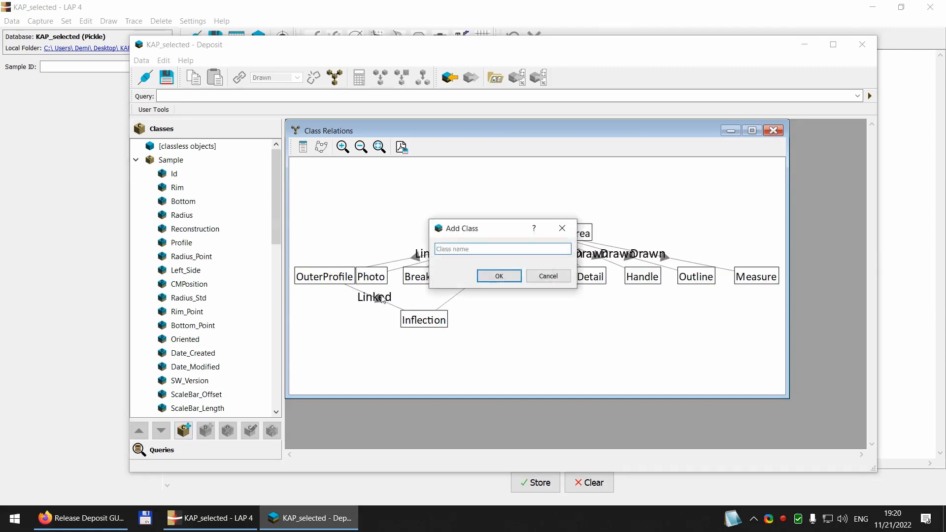
pyautogui.write('Feature')
pyautogui.click(499, 275)
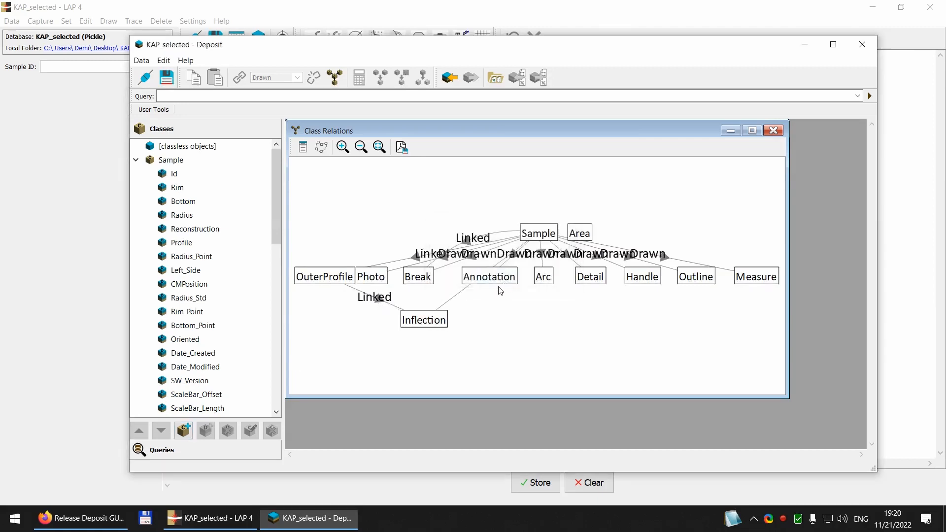
# - Move the Area and Feature nodes above Sample and add a "contains" class relation from Area to Feature
pyautogui.moveTo(586, 239); pyautogui.dragTo(598, 203)
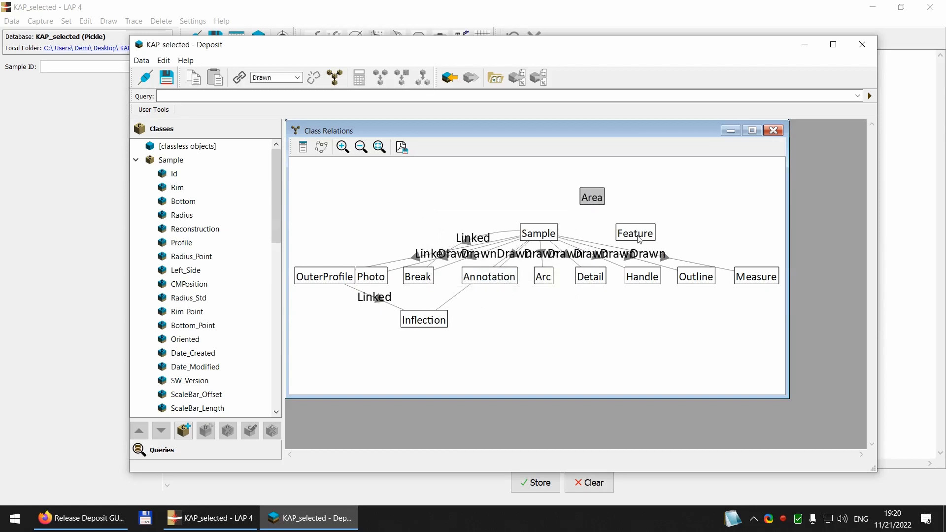
pyautogui.moveTo(640, 238); pyautogui.dragTo(651, 202)
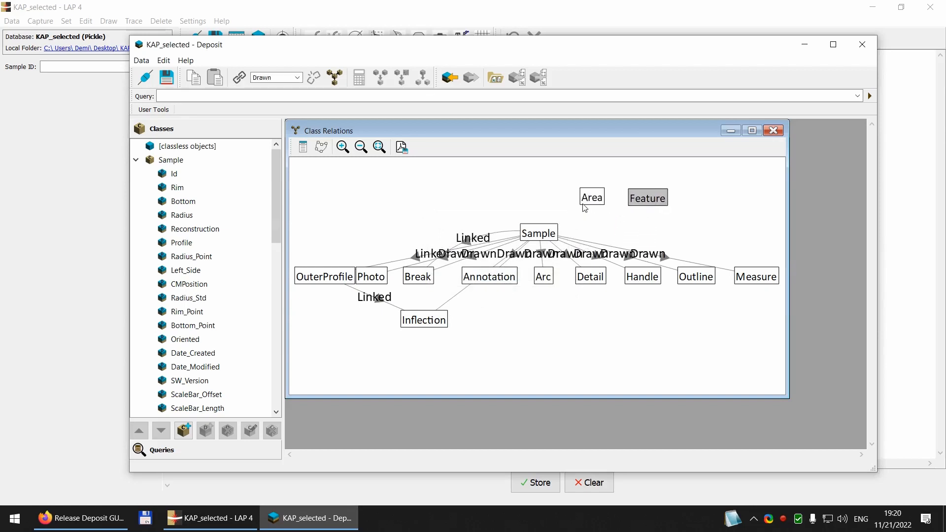
pyautogui.moveTo(586, 202); pyautogui.dragTo(573, 201)
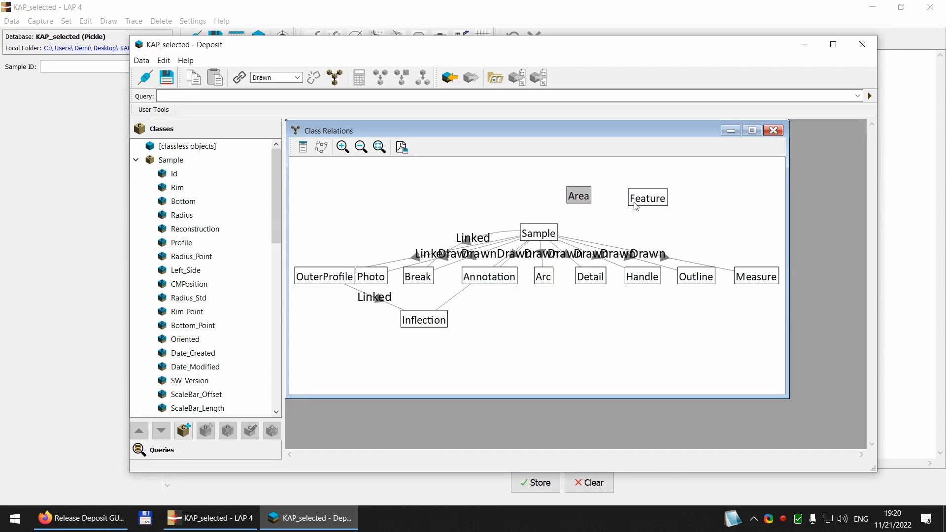
pyautogui.click(240, 78)
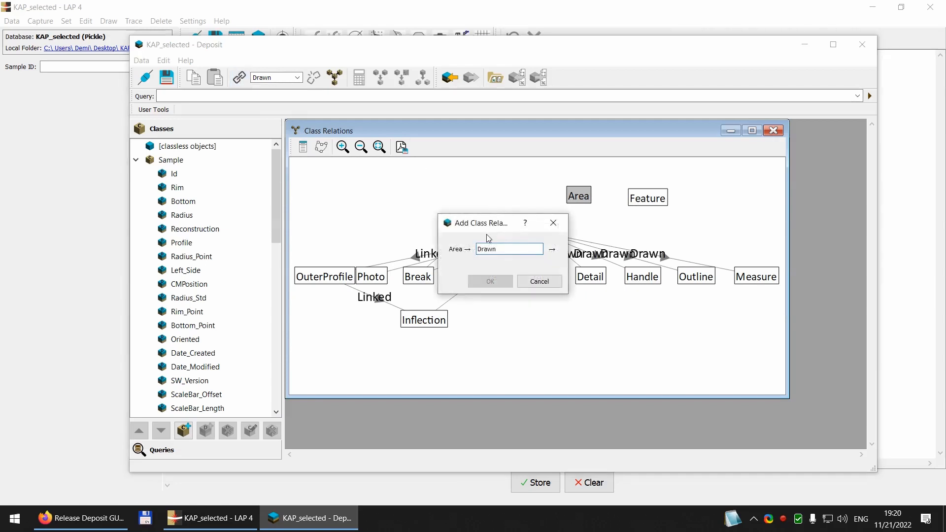
pyautogui.doubleClick(497, 249)
pyautogui.write('contains')
pyautogui.click(647, 200)
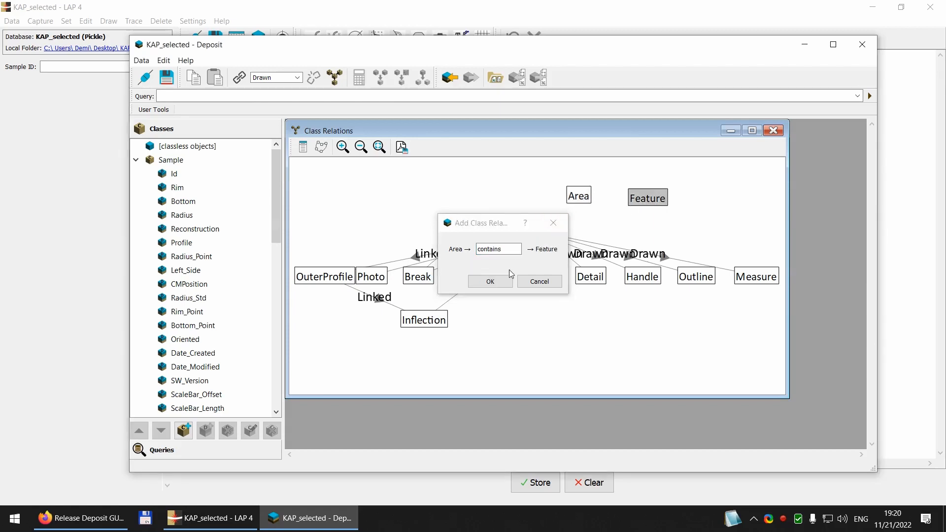
pyautogui.click(490, 281)
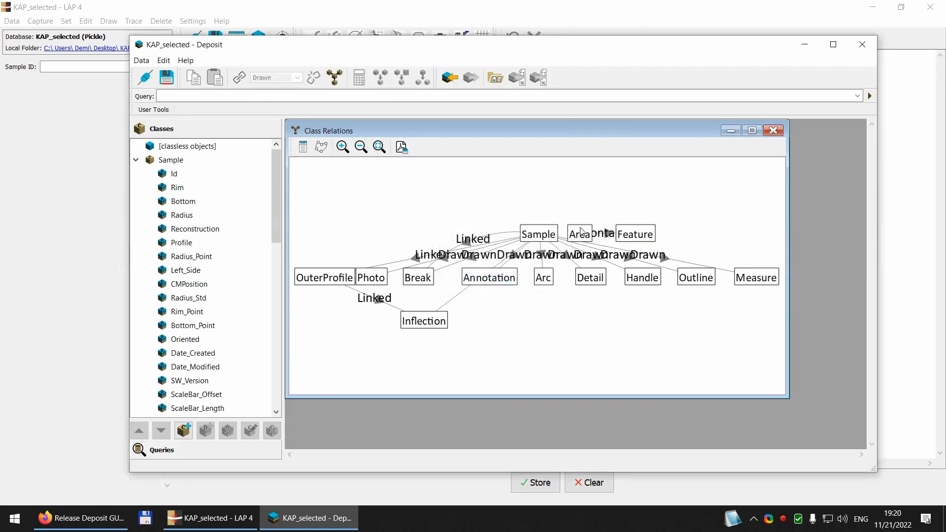
# - Spread the Area and Feature nodes apart above Sample and add a "contains" class relation from Feature to Sample
pyautogui.click(548, 180)
pyautogui.moveTo(622, 232); pyautogui.dragTo(662, 185)
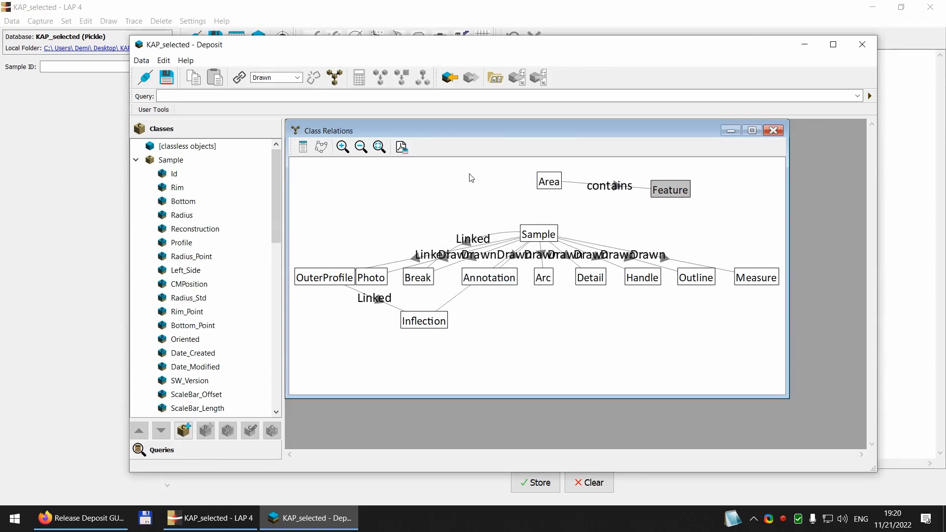
pyautogui.click(239, 78)
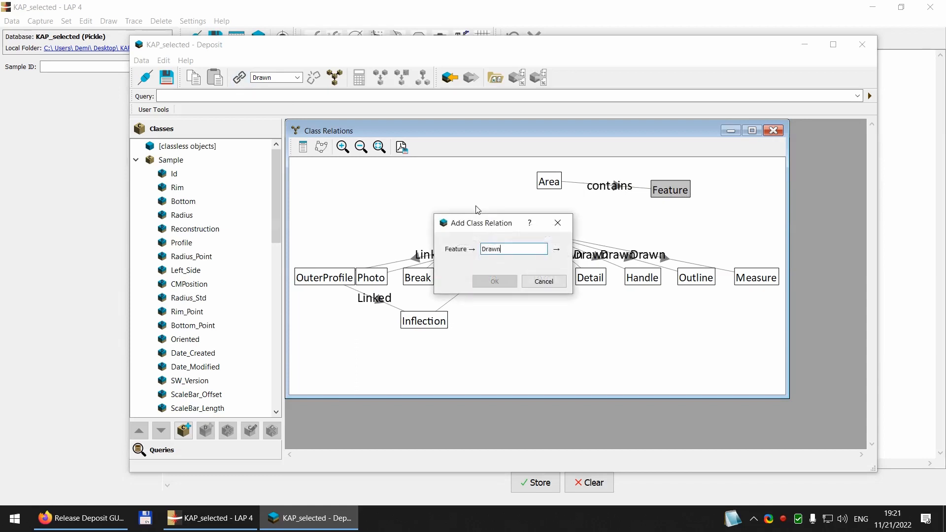
pyautogui.hotkey('ctrl', 'a')
pyautogui.write('c')
pyautogui.moveTo(459, 227); pyautogui.dragTo(372, 219)
pyautogui.click(540, 233)
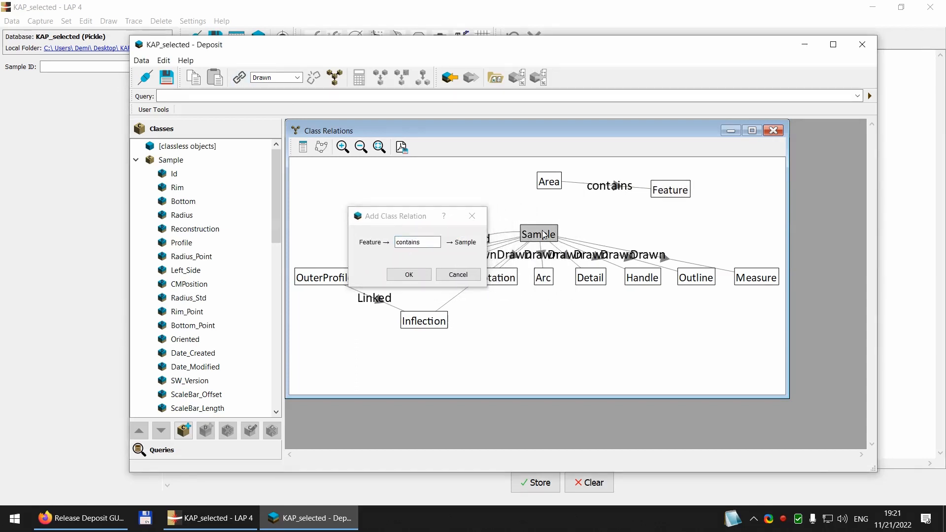
pyautogui.click(409, 274)
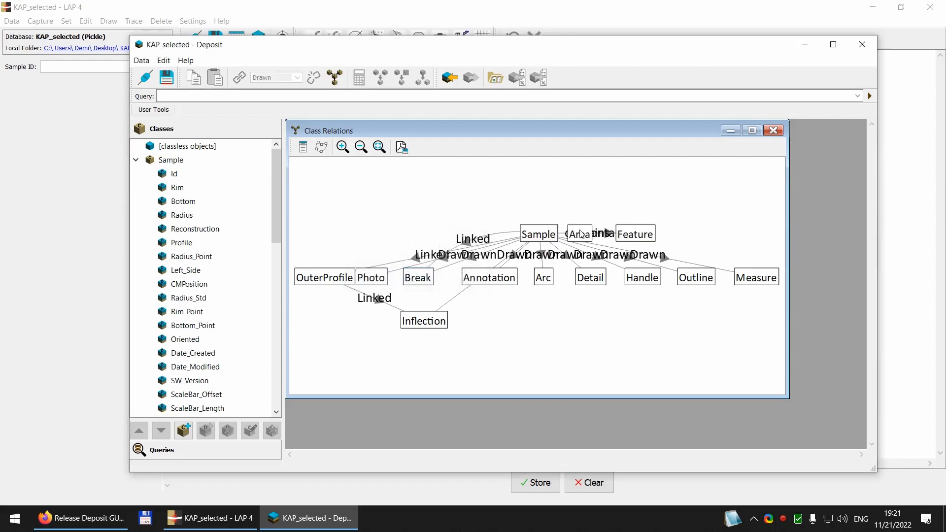
# - Rearrange the Area and Feature nodes above Sample in the class relations diagram, with Area offset from Feature
pyautogui.moveTo(580, 231); pyautogui.dragTo(444, 187)
pyautogui.moveTo(631, 229); pyautogui.dragTo(533, 197)
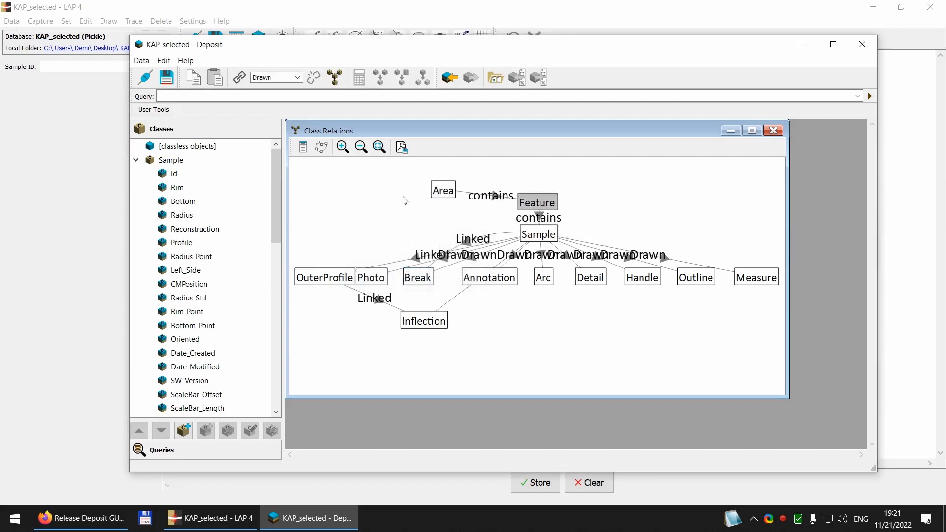
pyautogui.moveTo(442, 191); pyautogui.dragTo(395, 184)
pyautogui.moveTo(549, 205); pyautogui.dragTo(519, 201)
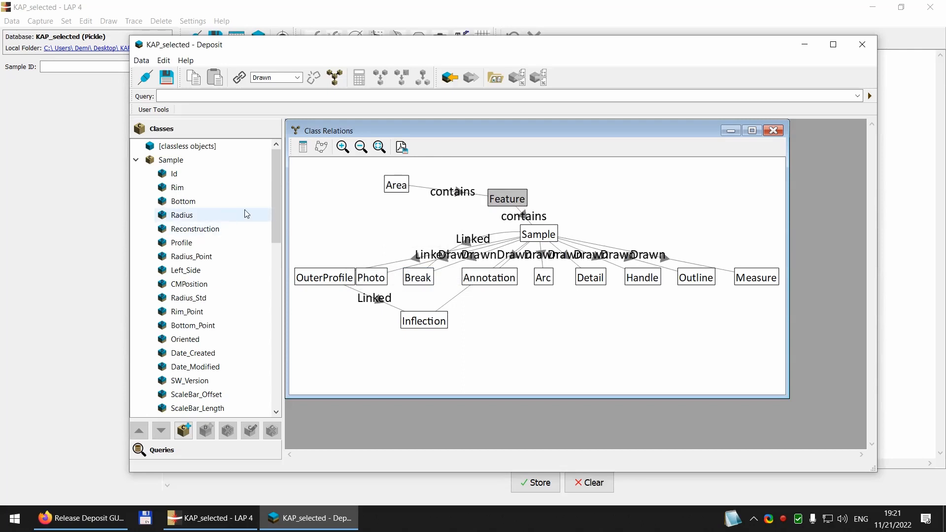
# - Add a descriptor called Name to the Area class
pyautogui.moveTo(274, 199); pyautogui.dragTo(274, 370)
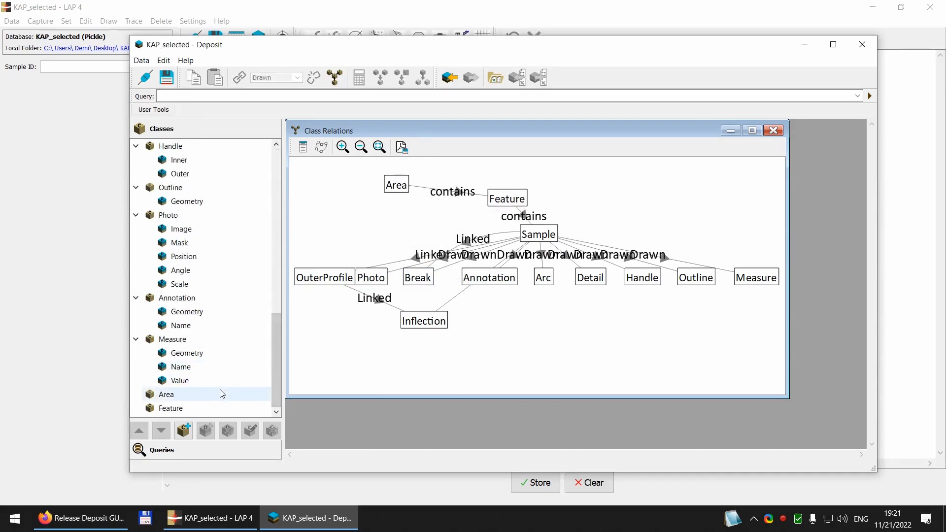
pyautogui.click(171, 399)
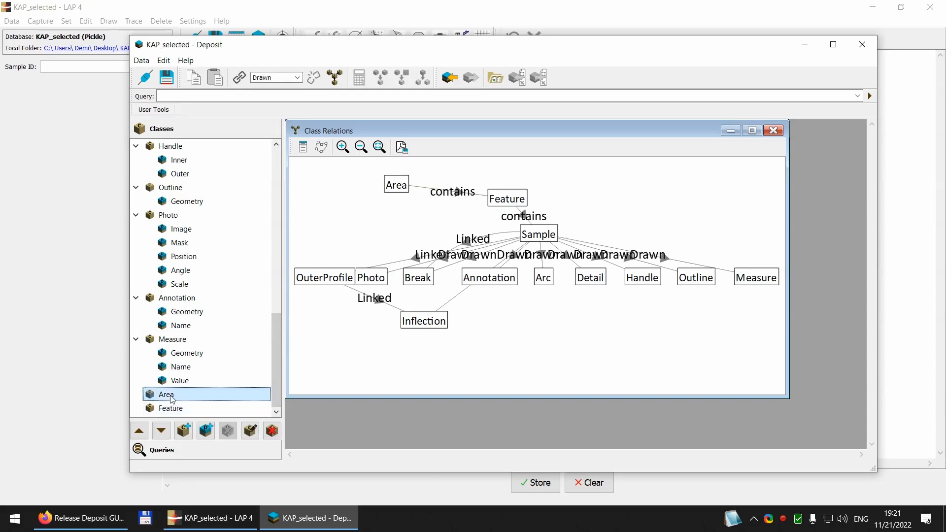
pyautogui.click(205, 431)
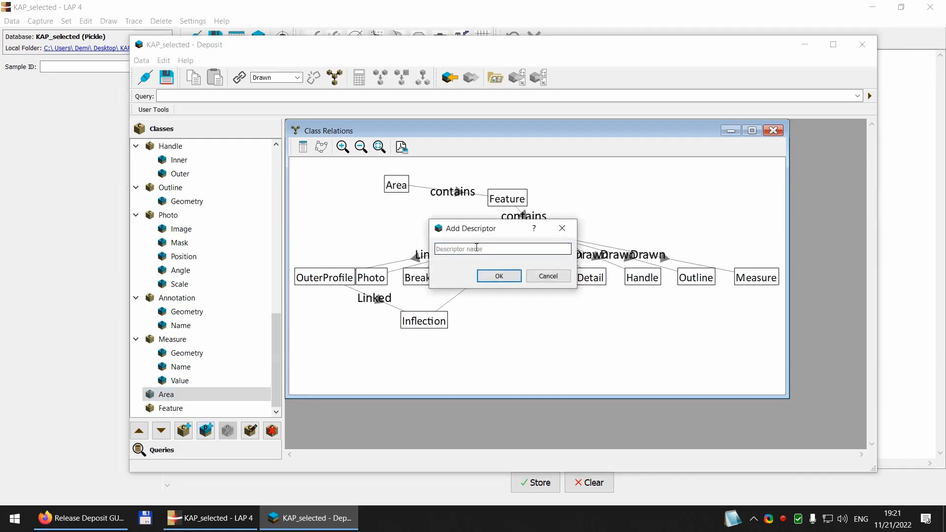
pyautogui.write('Name')
pyautogui.click(498, 276)
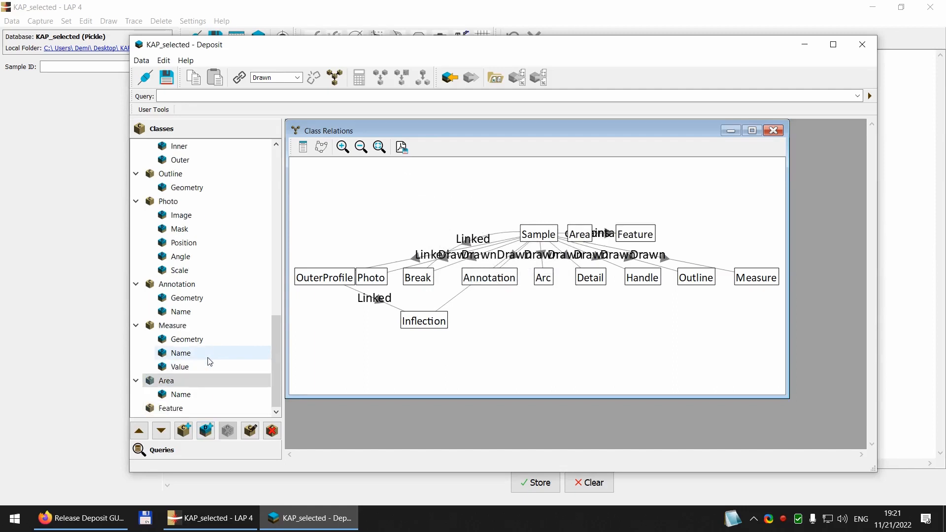
# - Add a descriptor called Name to the Feature class, and close the class relations diagram and Deposit
pyautogui.click(171, 406)
pyautogui.click(205, 431)
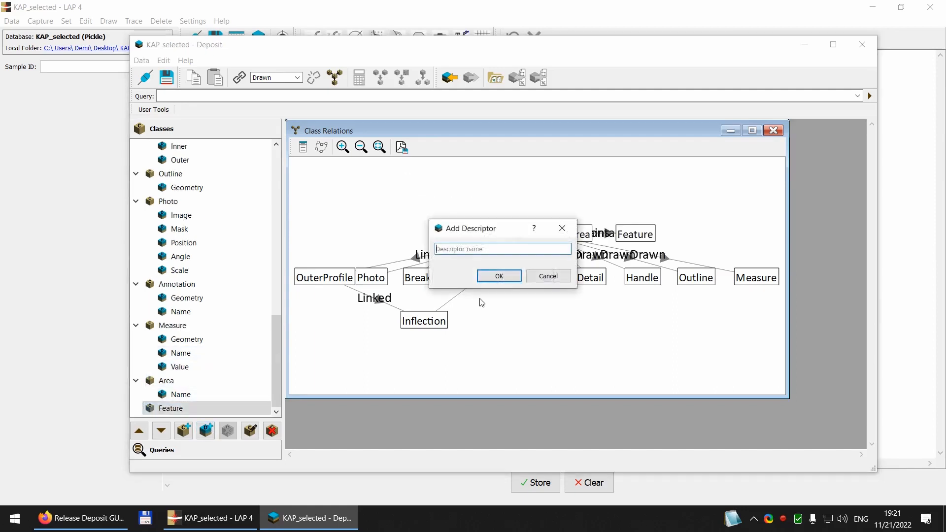
pyautogui.write('Name')
pyautogui.click(494, 278)
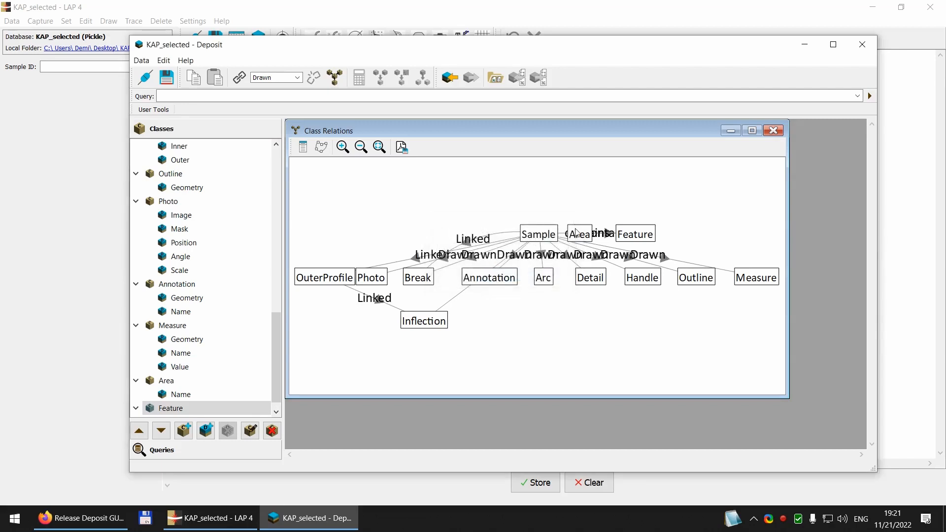
pyautogui.click(773, 131)
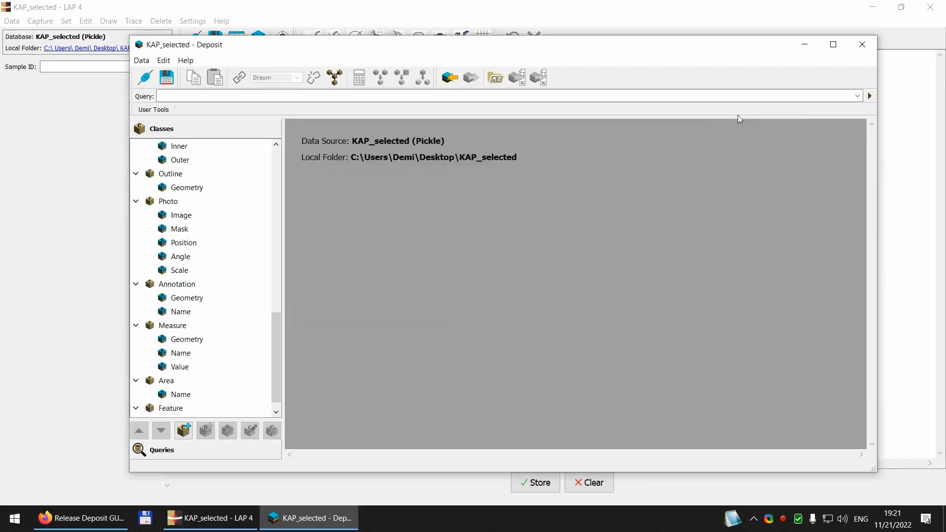
pyautogui.click(869, 51)
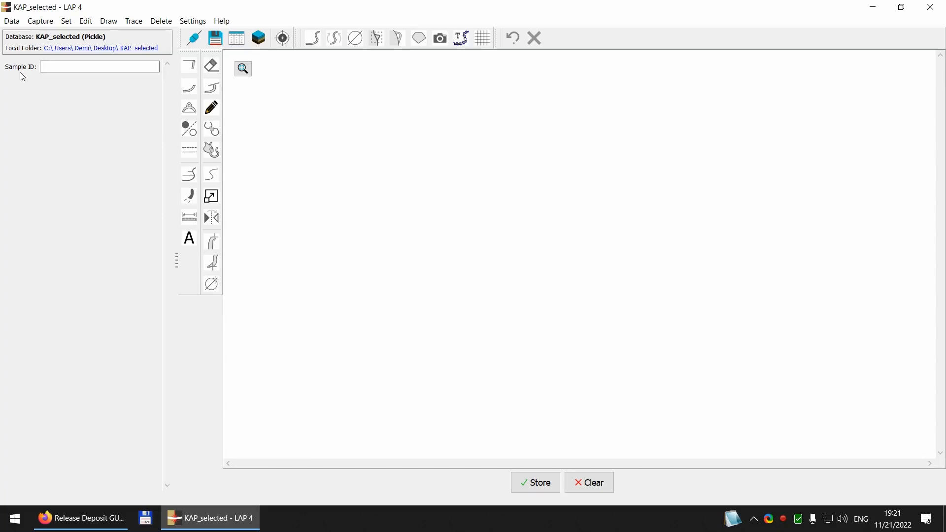
# - Load sample 108.522.75.100 A B from the database browser with its stored drawing settings and delete the random text annotation
pyautogui.click(237, 38)
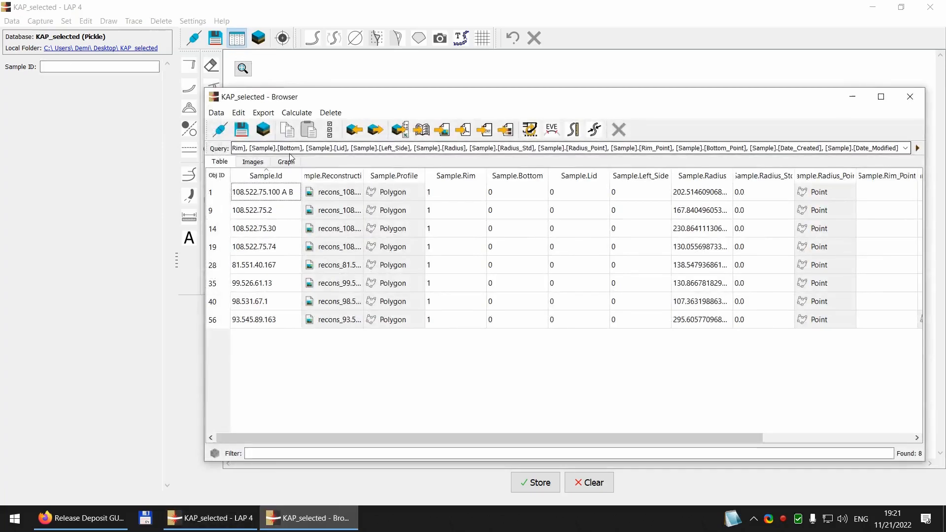
pyautogui.doubleClick(212, 192)
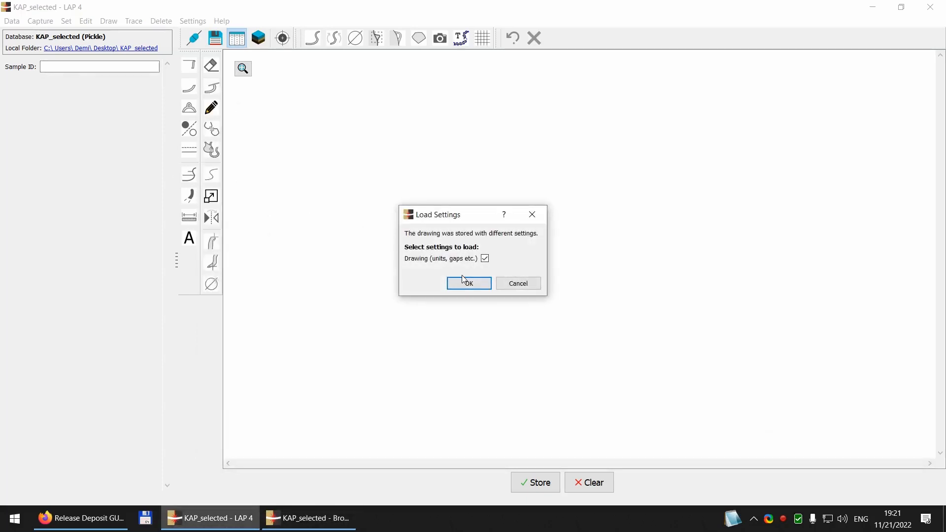
pyautogui.click(481, 281)
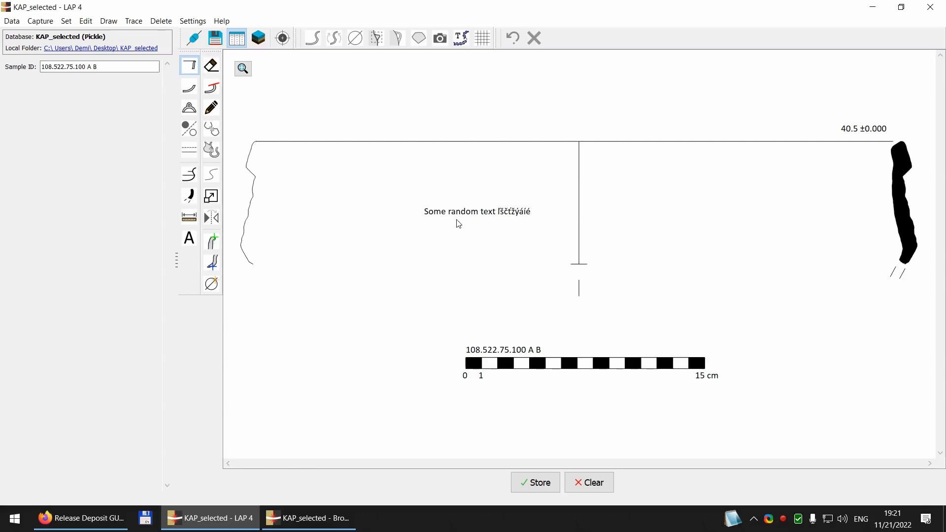
pyautogui.click(458, 223)
pyautogui.press('Delete')
# - Add a user-defined descriptor named Feature with type ComboBox in the descriptor settings
pyautogui.click(11, 26)
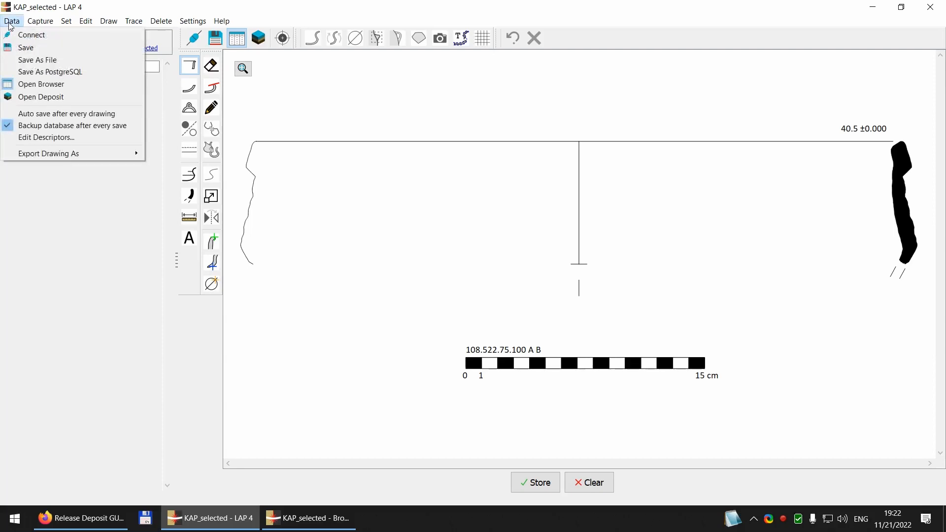
pyautogui.click(45, 138)
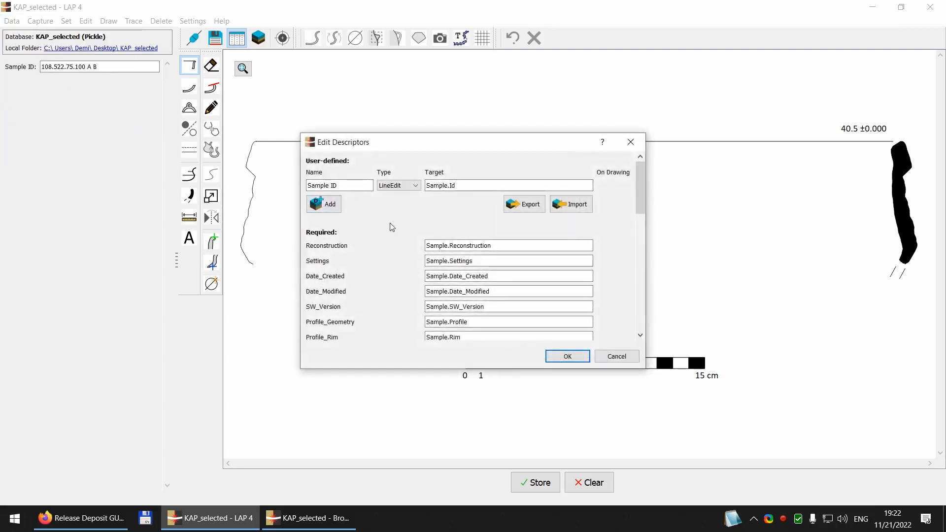
pyautogui.moveTo(639, 199)
pyautogui.mouseDown()
pyautogui.moveTo(641, 249)
pyautogui.moveTo(636, 182)
pyautogui.mouseUp()
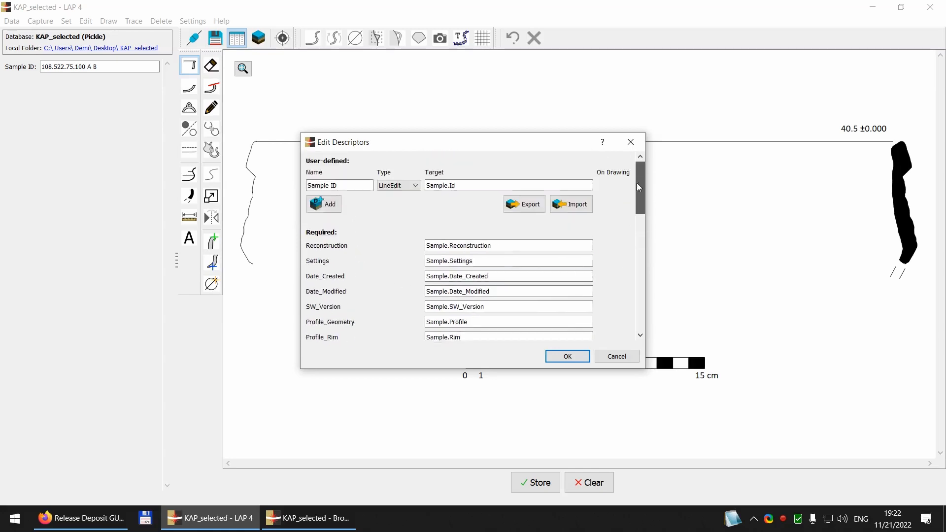
pyautogui.click(326, 204)
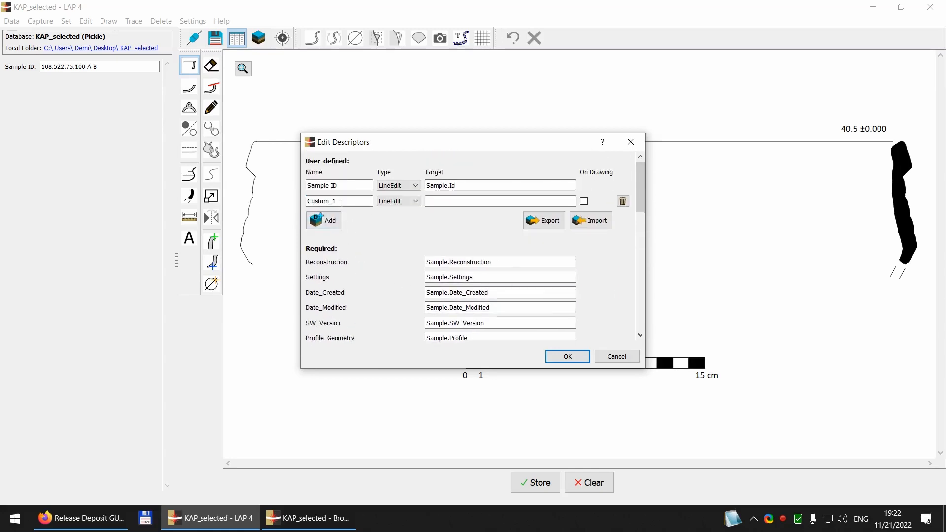
pyautogui.moveTo(345, 201); pyautogui.dragTo(288, 183)
pyautogui.write('F')
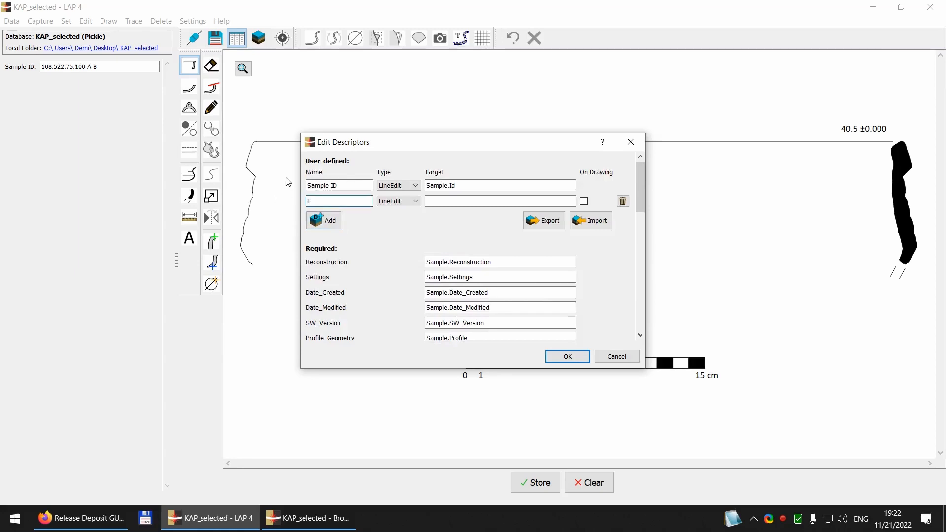
pyautogui.write('eature')
pyautogui.click(406, 203)
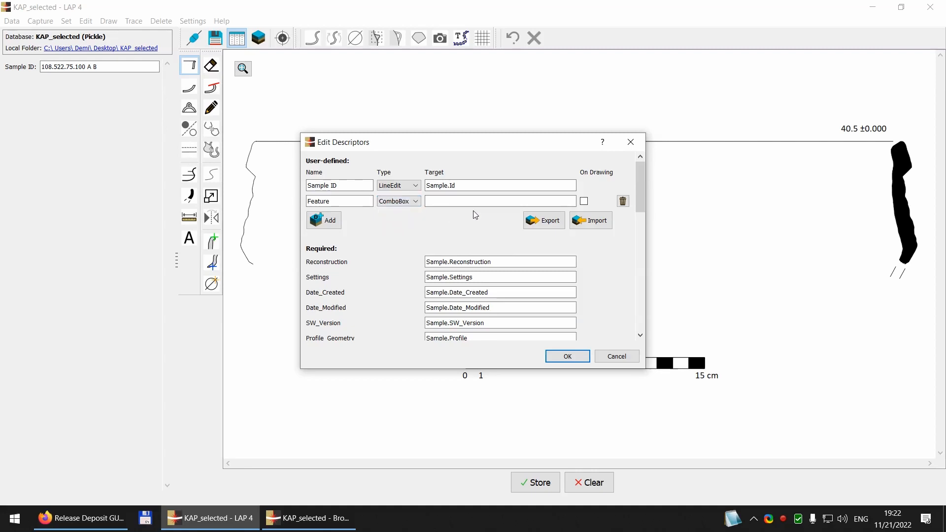
# - Try Feature.contains.Sample as the target of the Feature descriptor
pyautogui.click(493, 202)
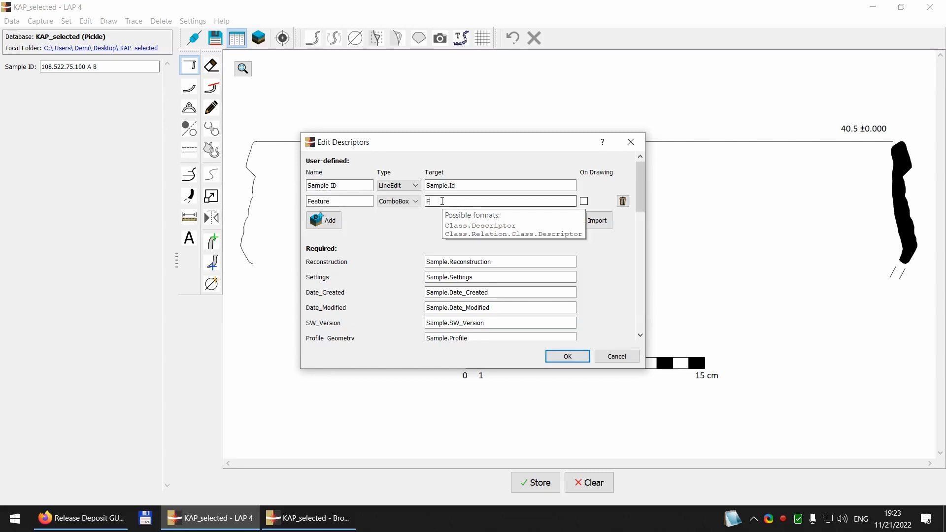
pyautogui.write('ure.contains.')
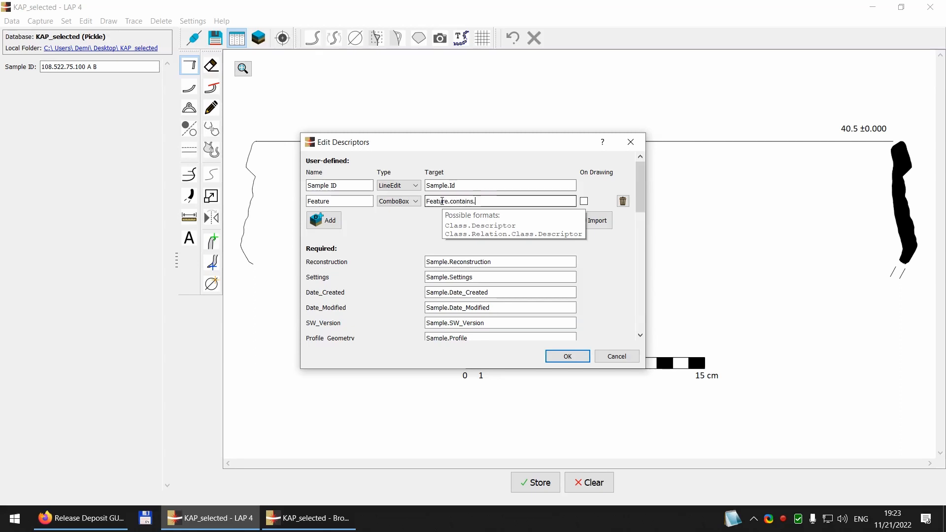
pyautogui.write('Sample')
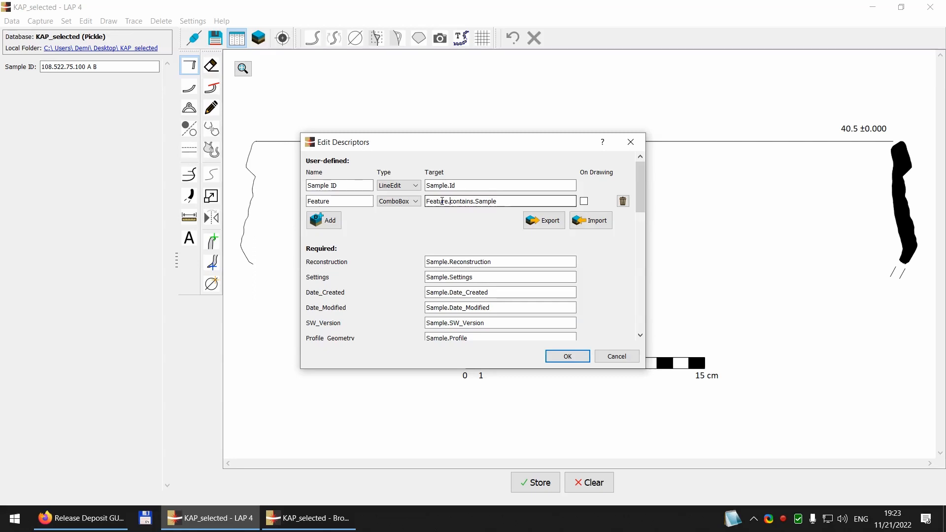
pyautogui.press('Home')
# - Replace the Feature descriptor's target with the reversed relation Sample.~contains.Feature.Name
pyautogui.click(510, 201)
pyautogui.hotkey('ctrl', 'a')
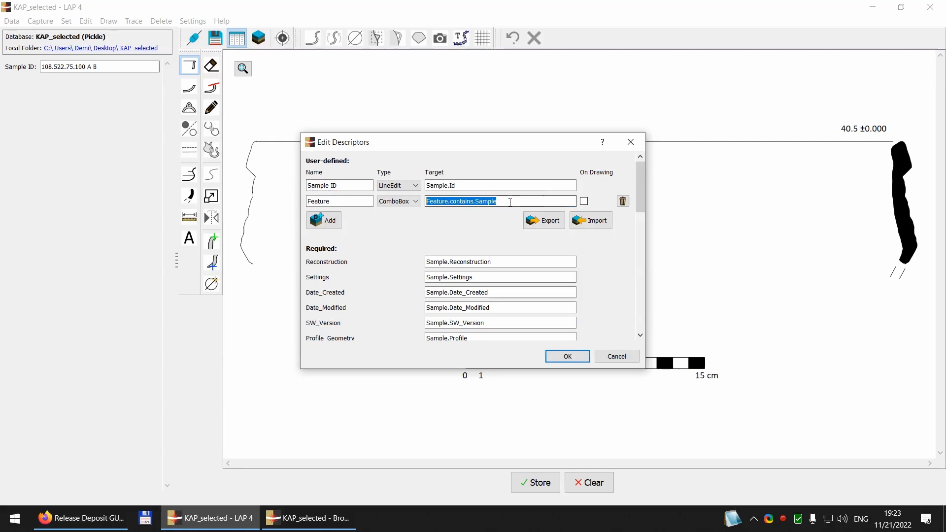
pyautogui.write('Samp')
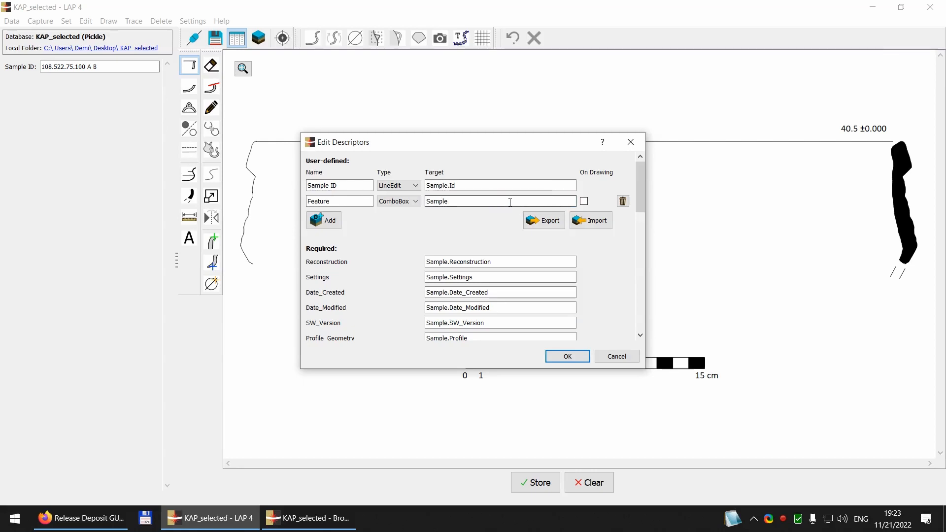
pyautogui.write('le')
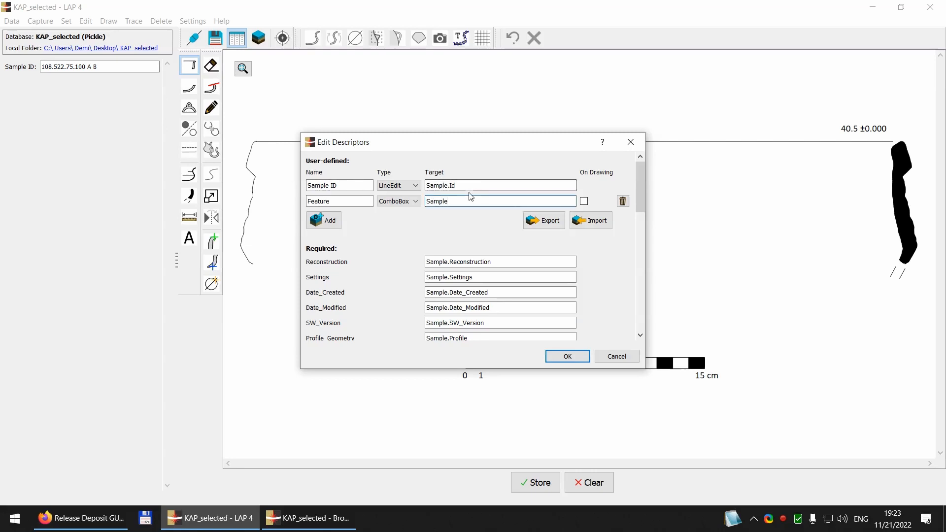
pyautogui.write('.')
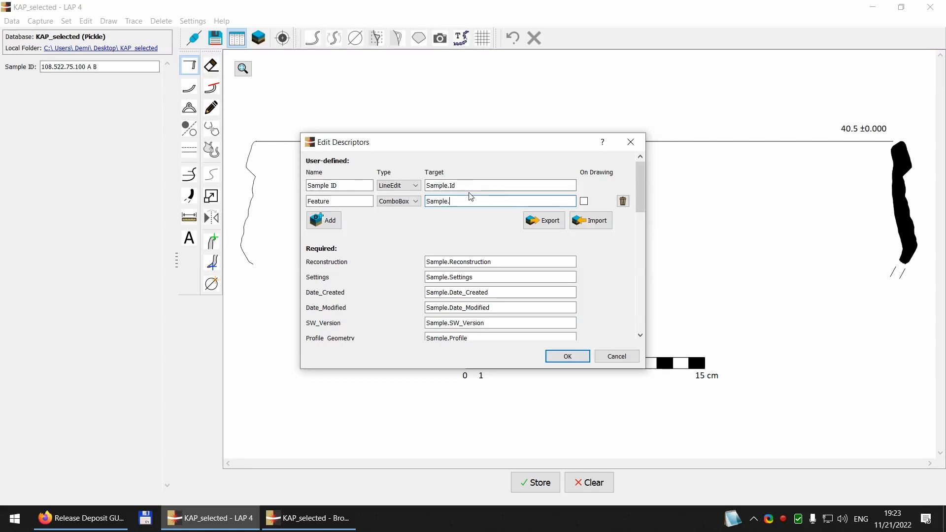
pyautogui.write('~contains')
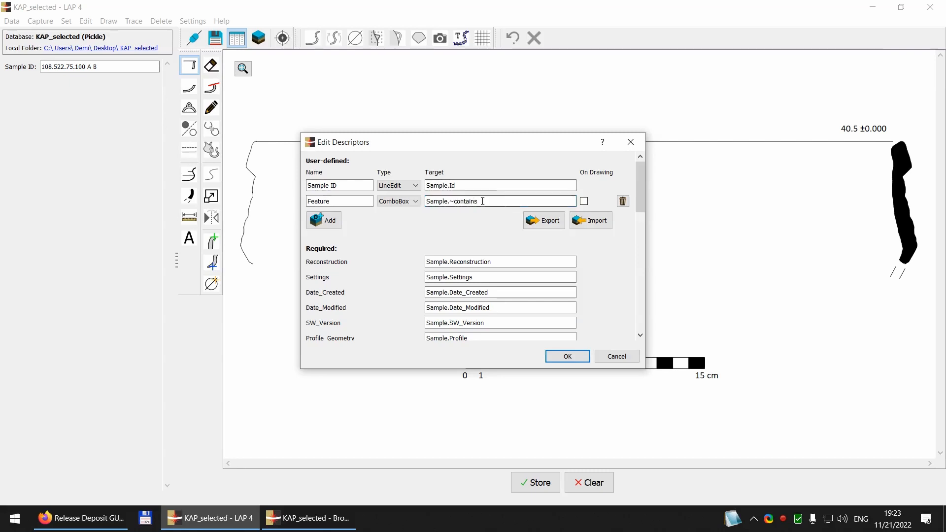
pyautogui.write('.')
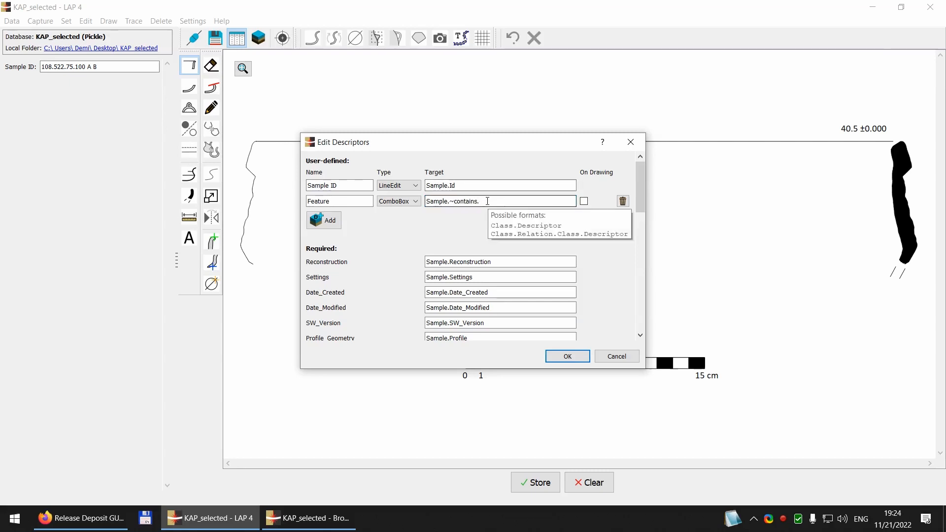
pyautogui.write('Feature.')
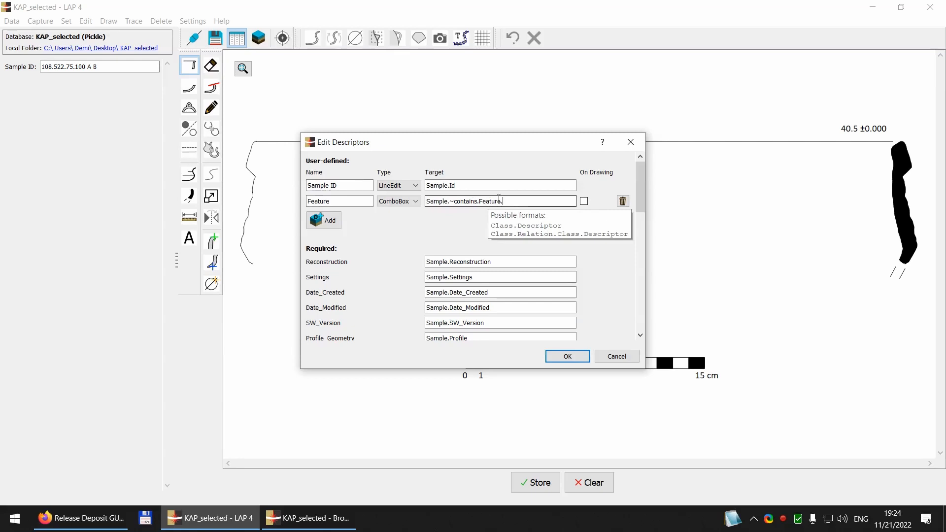
pyautogui.write('Name')
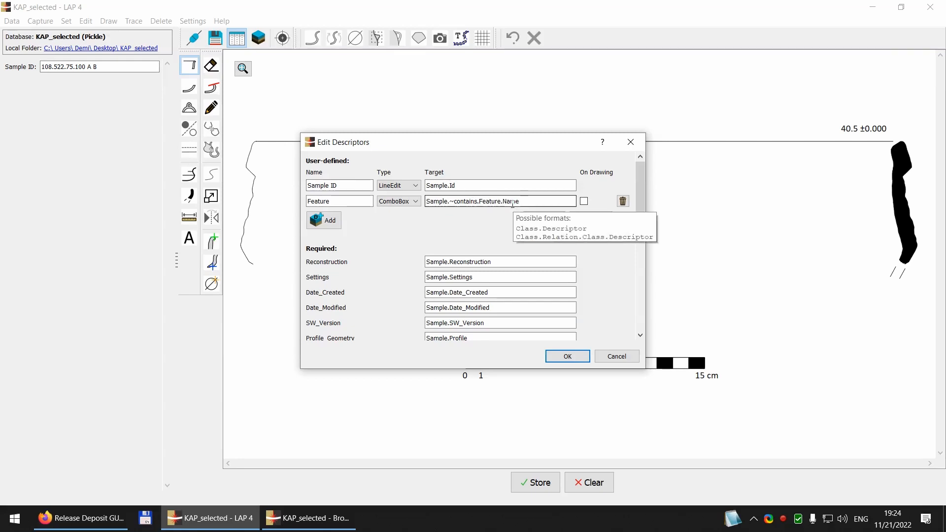
# - Add another user-defined descriptor named Area with type ComboBox
pyautogui.click(323, 221)
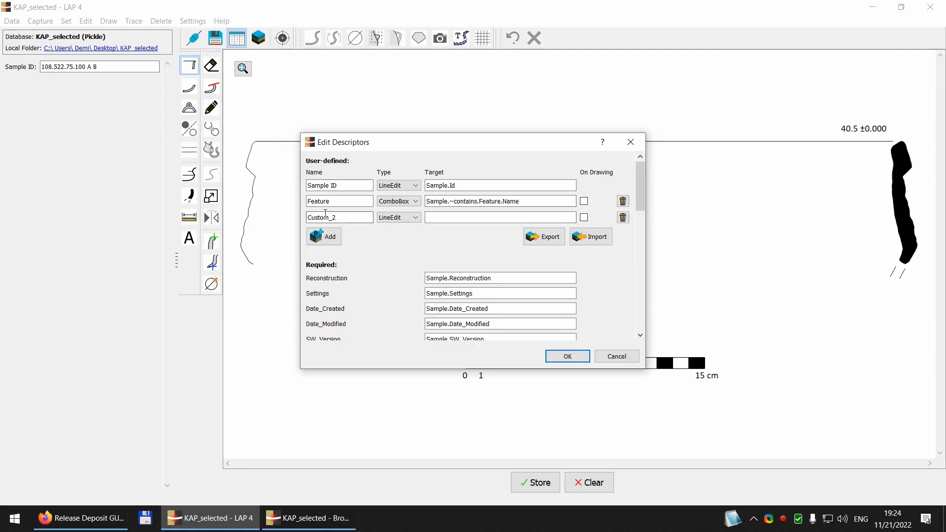
pyautogui.click(350, 215)
pyautogui.doubleClick(350, 215)
pyautogui.write('Area')
pyautogui.click(399, 217)
pyautogui.click(397, 228)
# - Set the Area descriptor's target to Feature.~contains.Area.Name and apply the descriptor settings
pyautogui.click(432, 216)
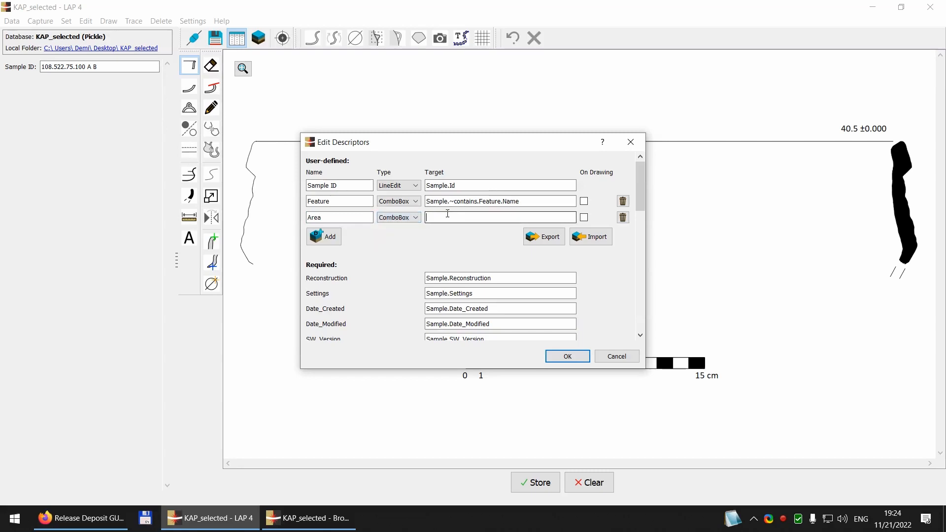
pyautogui.moveTo(493, 201)
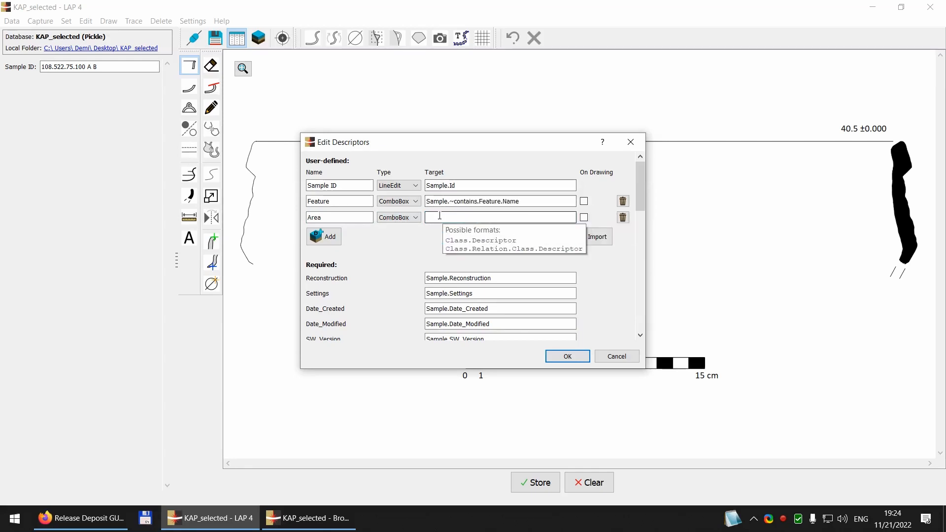
pyautogui.write('Feature.~contains.')
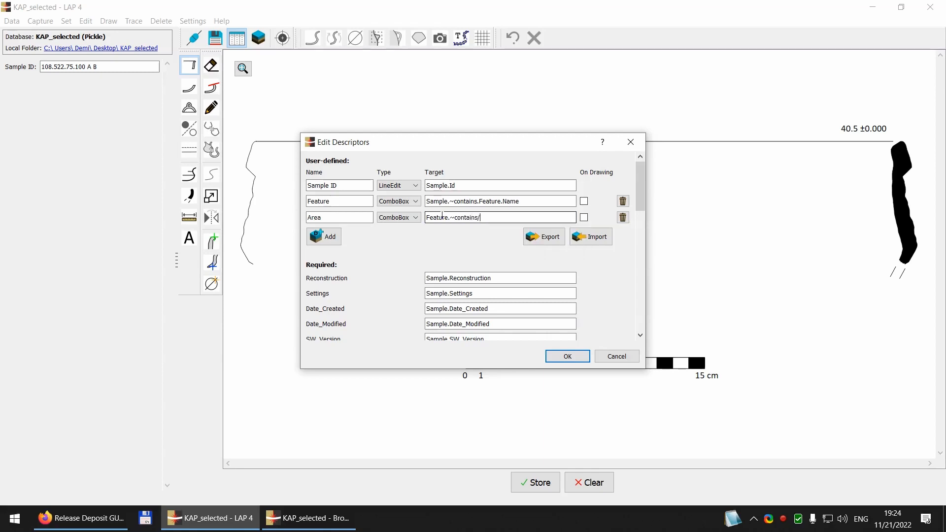
pyautogui.write('Area.Name')
pyautogui.click(586, 363)
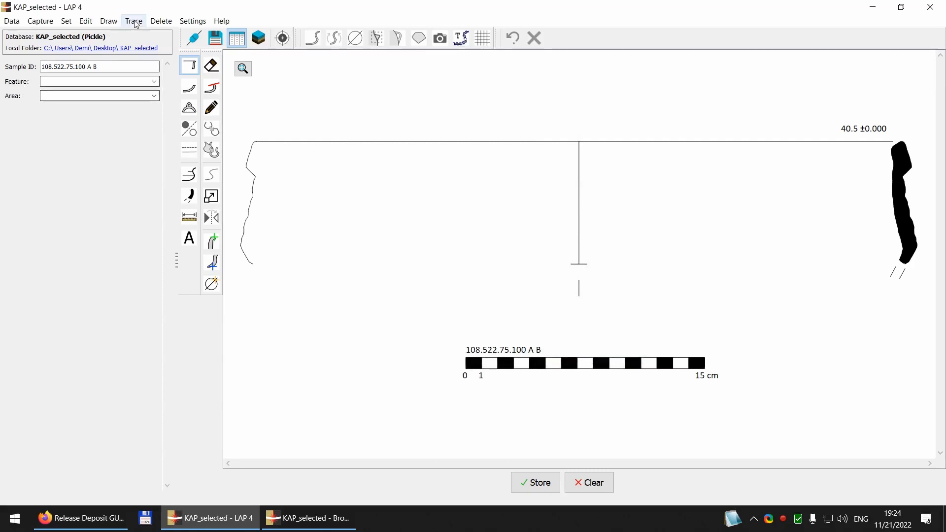
# - Save the database, and store sample 108.522.75.100 A B with Feature 108.522.75 and Area 108.522
pyautogui.click(215, 38)
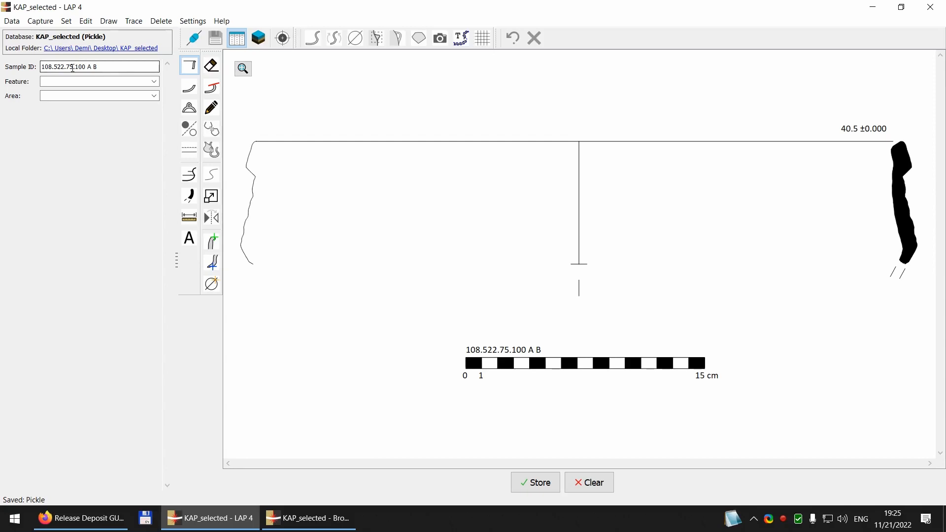
pyautogui.moveTo(73, 67); pyautogui.dragTo(40, 81)
pyautogui.hotkey('ctrl', 'c')
pyautogui.click(49, 81)
pyautogui.hotkey('ctrl', 'v')
pyautogui.hotkey('ctrl', 'c')
pyautogui.click(75, 96)
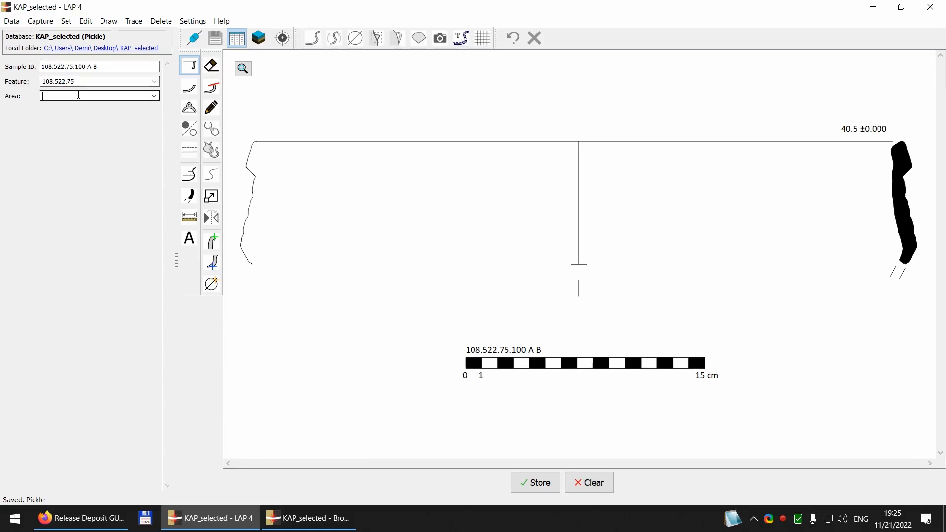
pyautogui.hotkey('ctrl', 'v')
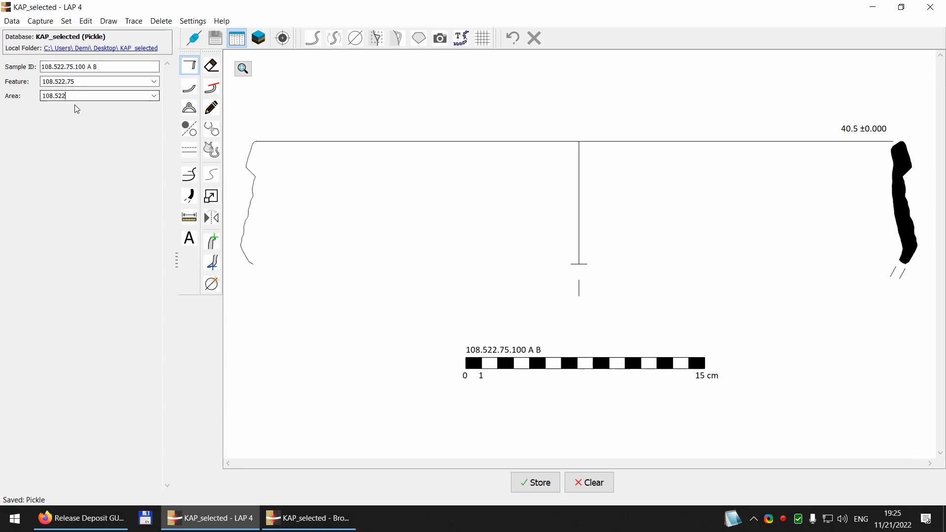
pyautogui.click(532, 486)
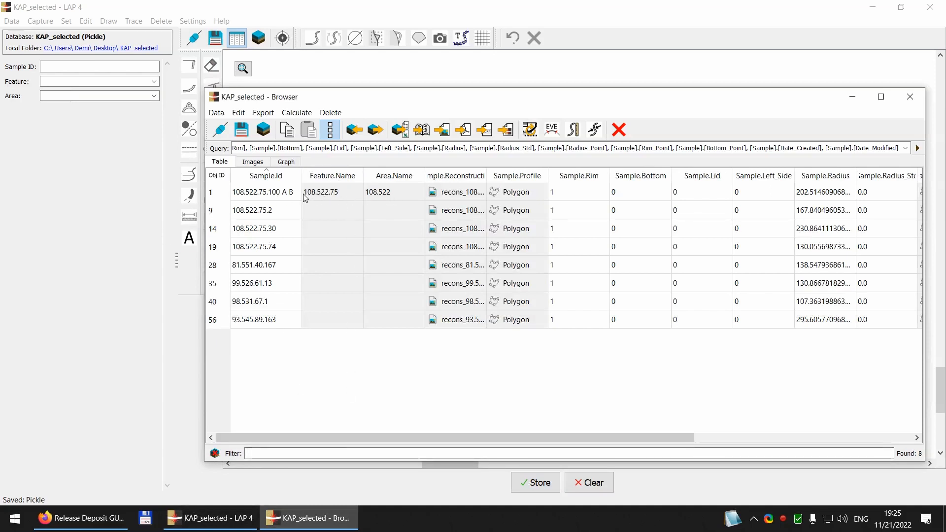
# - Load sample 108.522.75.2 without its stored descriptor settings, and store it with Feature 108.522.75 and Area 108.522
pyautogui.doubleClick(212, 212)
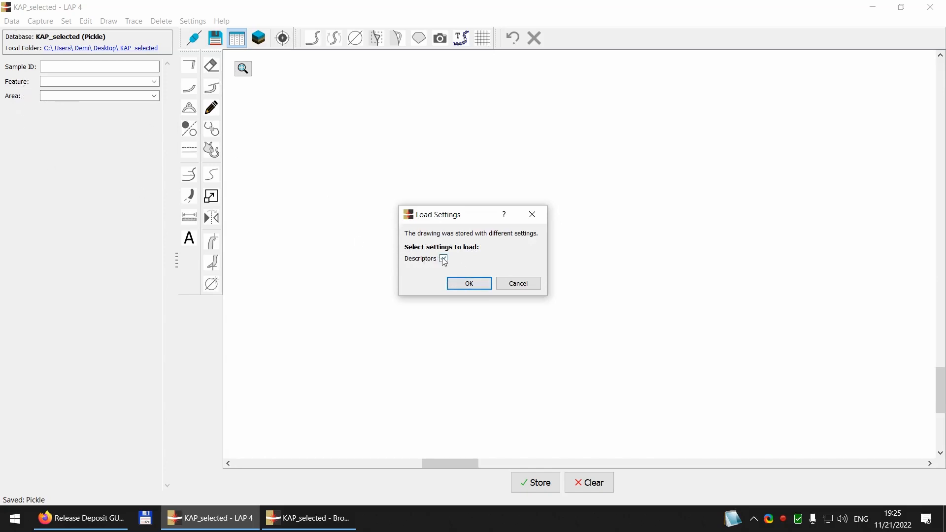
pyautogui.click(525, 288)
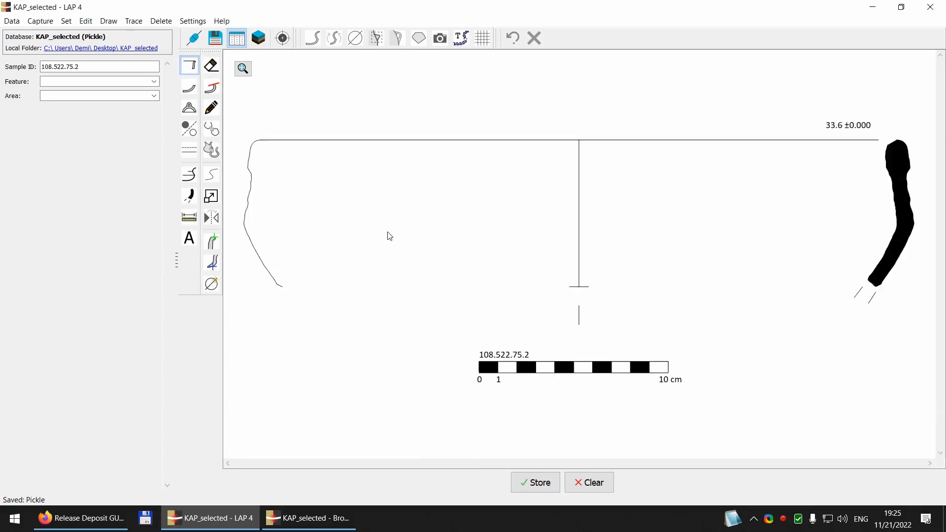
pyautogui.click(66, 68)
pyautogui.moveTo(75, 66); pyautogui.dragTo(41, 67)
pyautogui.hotkey('ctrl', 'c')
pyautogui.click(53, 81)
pyautogui.hotkey('ctrl', 'v')
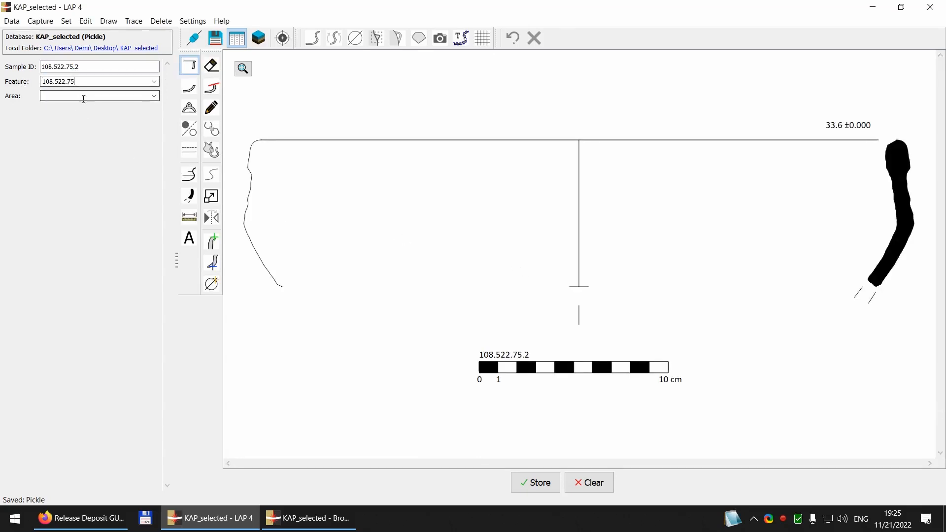
pyautogui.moveTo(66, 81); pyautogui.dragTo(41, 81)
pyautogui.hotkey('ctrl', 'c')
pyautogui.click(53, 96)
pyautogui.hotkey('ctrl', 'v')
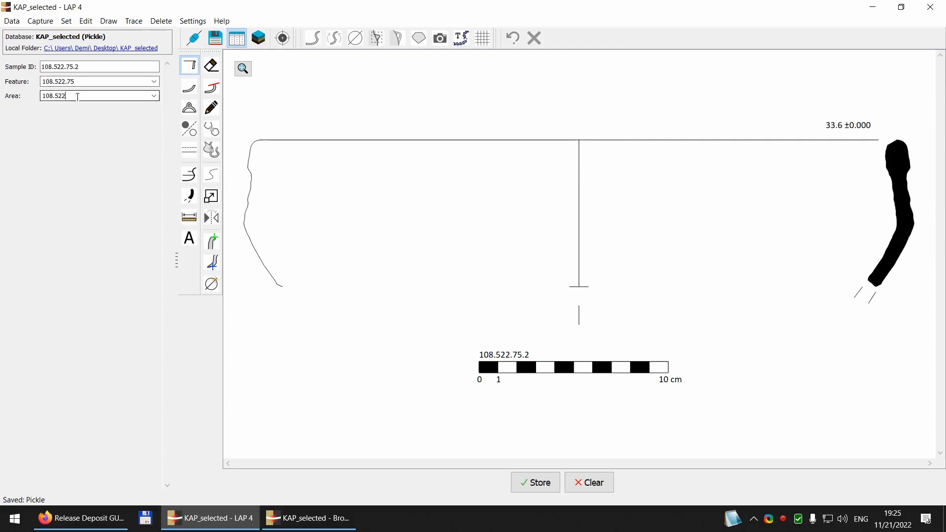
pyautogui.click(551, 483)
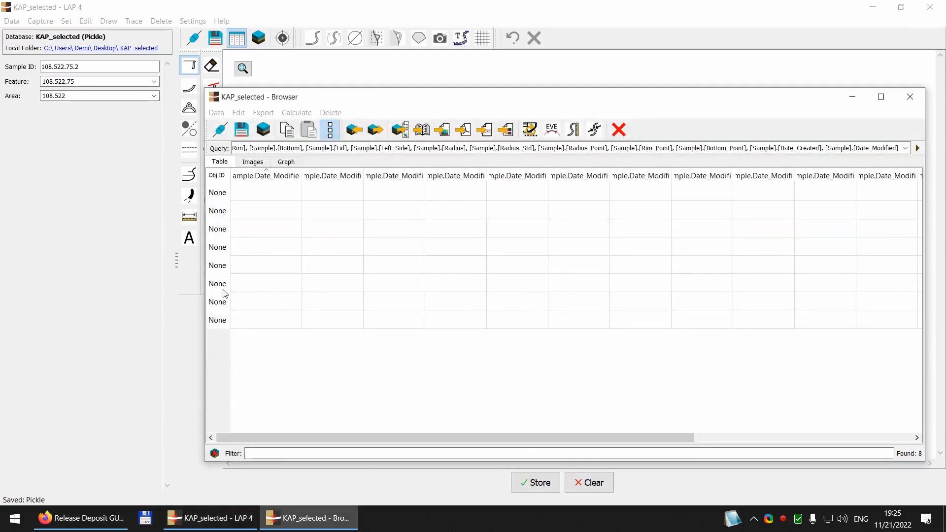
# - Load sample 81.551.40.167 without its stored descriptor settings, and store it with Feature 81.551.40 and Area 81.551
pyautogui.doubleClick(212, 266)
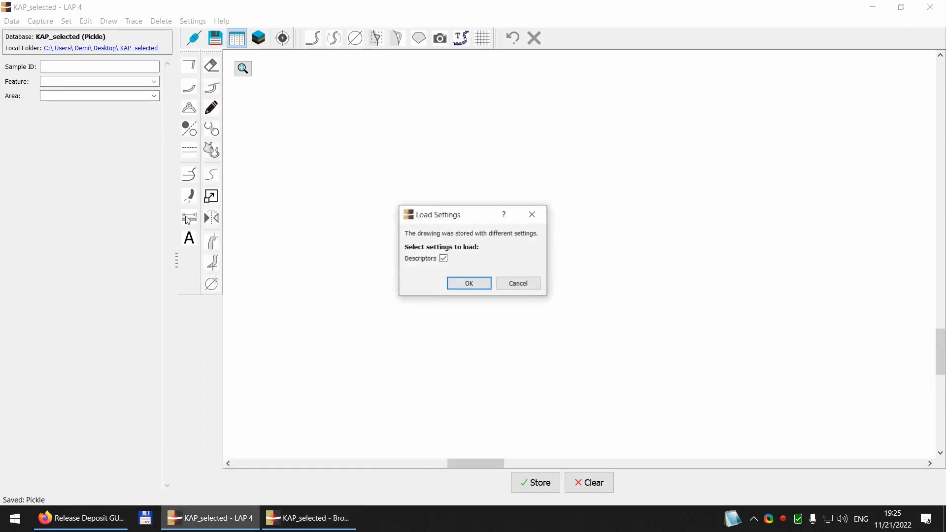
pyautogui.click(517, 284)
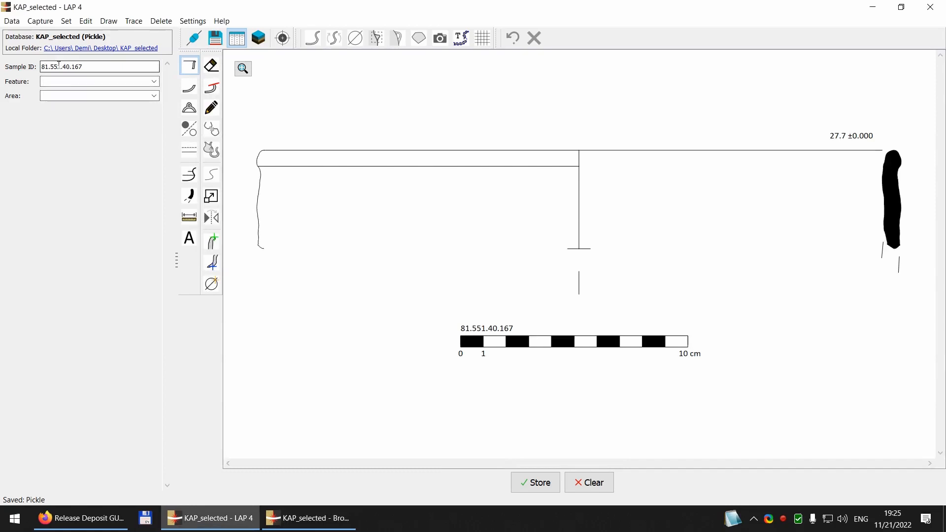
pyautogui.moveTo(68, 68); pyautogui.dragTo(42, 81)
pyautogui.hotkey('ctrl', 'c')
pyautogui.click(57, 82)
pyautogui.hotkey('ctrl', 'v')
pyautogui.hotkey('ctrl', 'c')
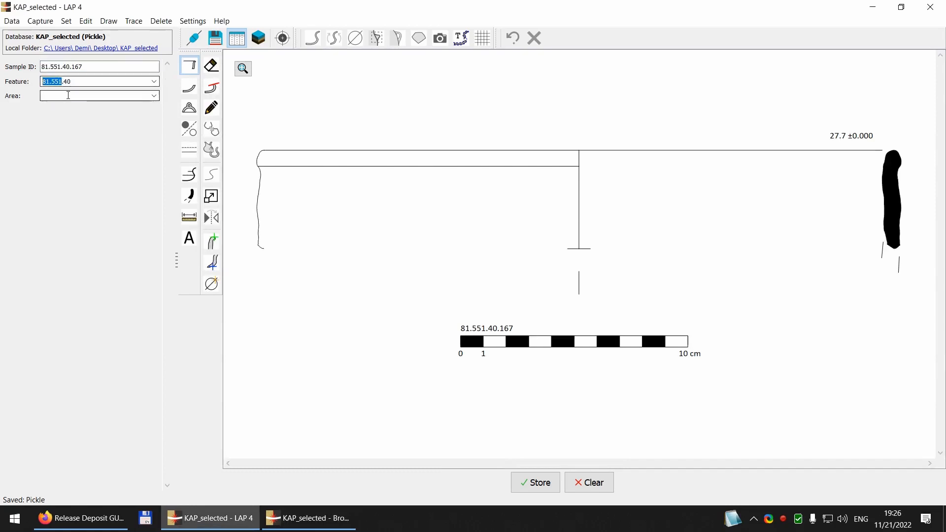
pyautogui.click(93, 96)
pyautogui.hotkey('ctrl', 'v')
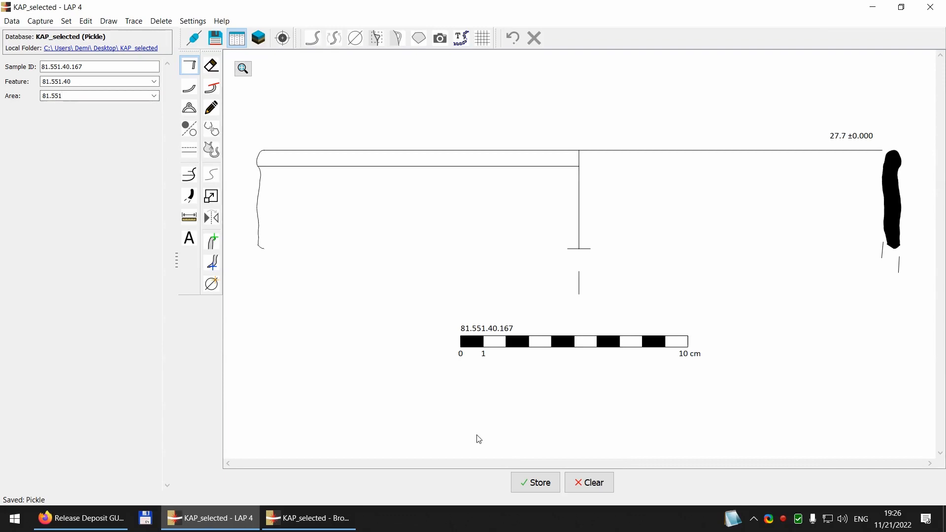
pyautogui.click(535, 484)
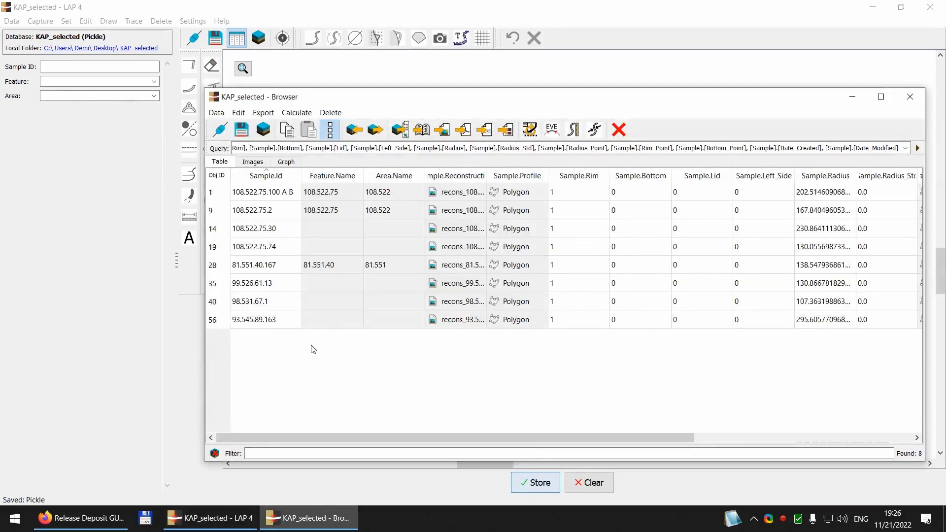
# - Load sample 108.522.75.100 A B and examine its relations in the Sample class listing in Deposit
pyautogui.doubleClick(211, 190)
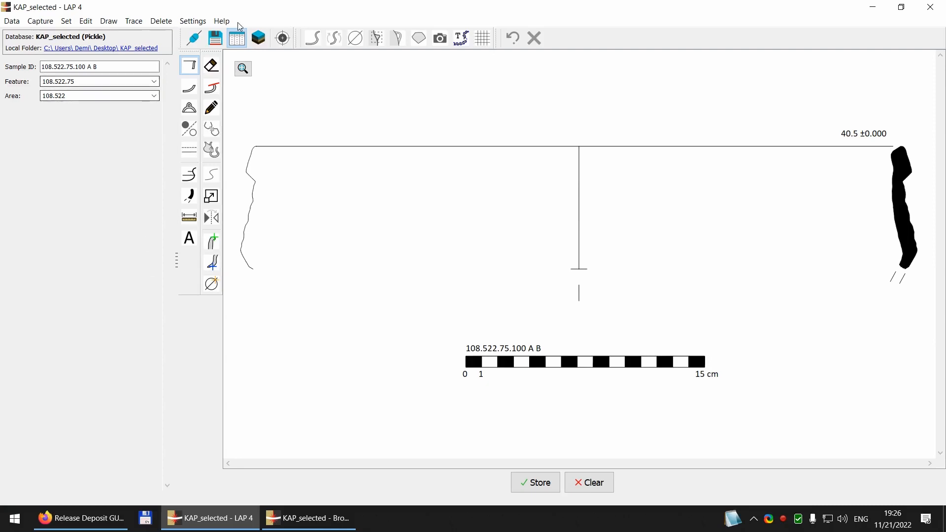
pyautogui.click(260, 39)
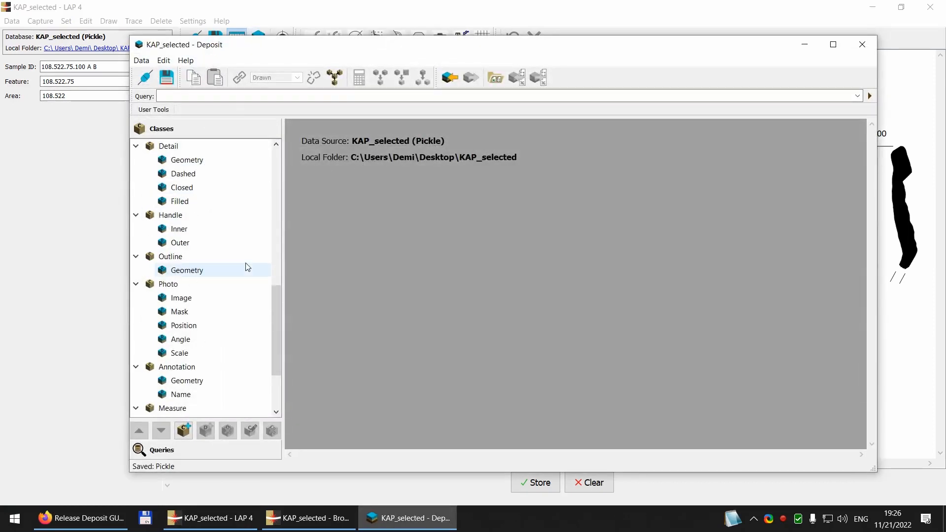
pyautogui.scroll(10, 247, 267)
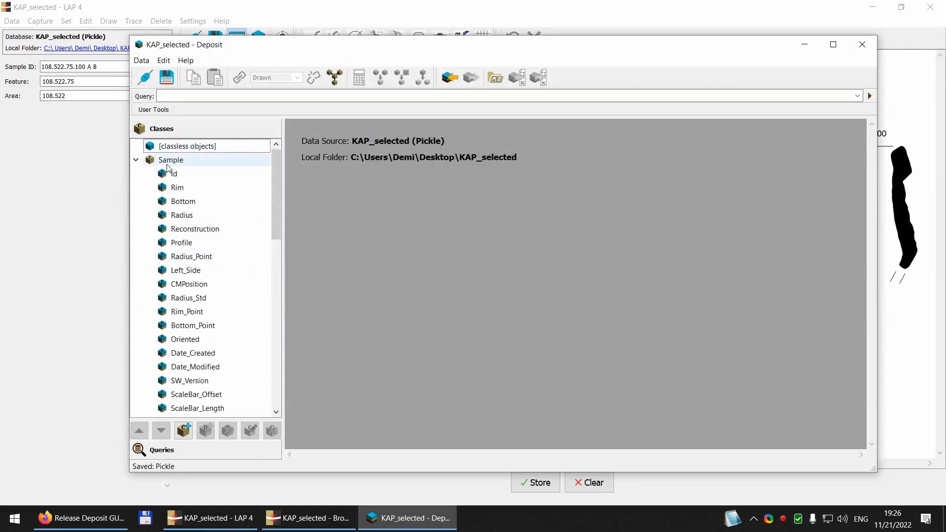
pyautogui.doubleClick(167, 163)
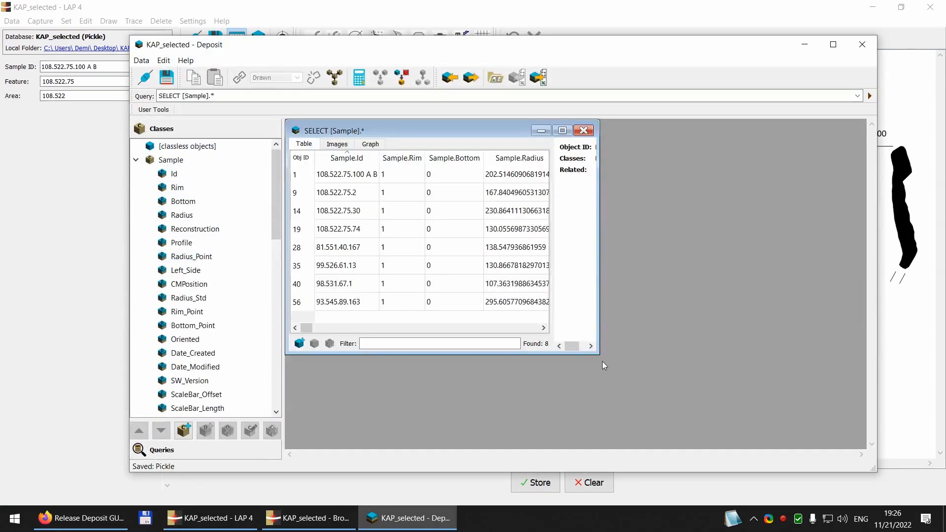
pyautogui.moveTo(596, 354); pyautogui.dragTo(841, 437)
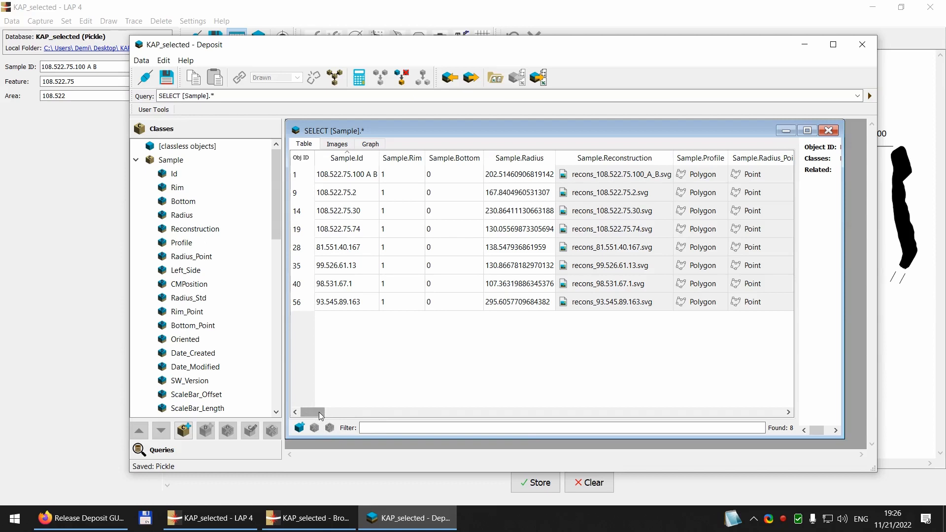
pyautogui.click(301, 175)
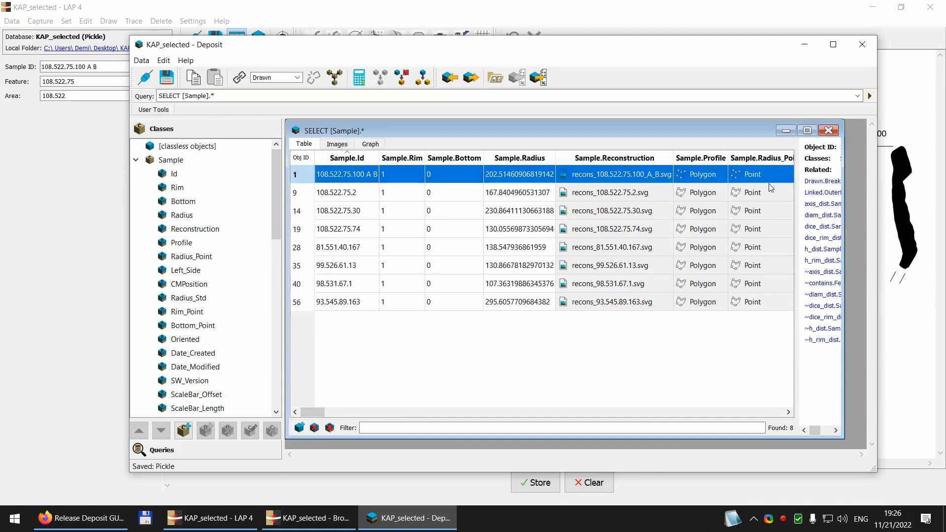
pyautogui.moveTo(798, 306); pyautogui.dragTo(726, 309)
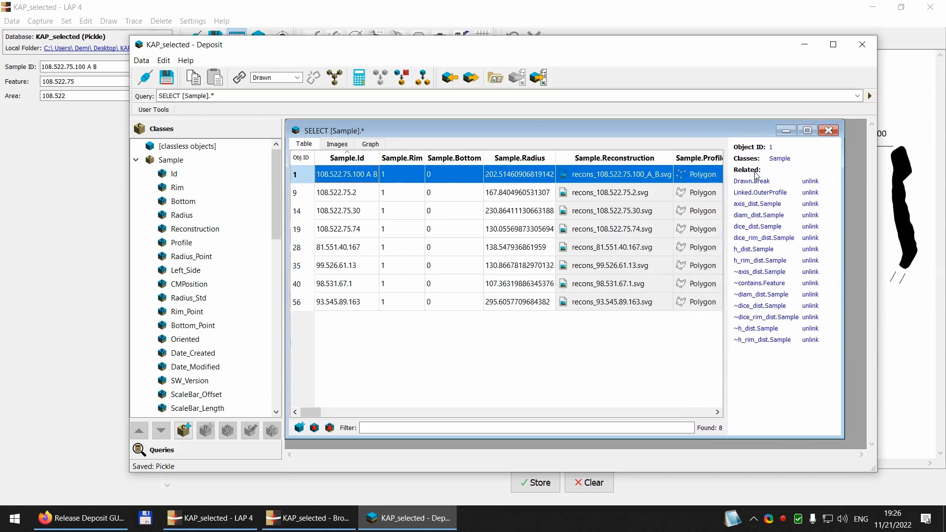
# - Follow the sample's ~contains relations to its Feature and that feature's Area, and close the query windows and Deposit
pyautogui.click(765, 285)
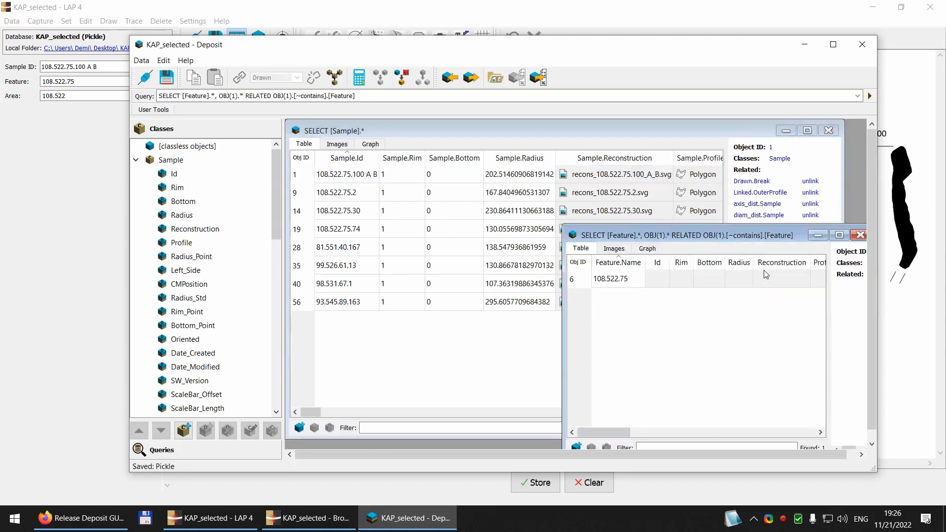
pyautogui.moveTo(766, 235); pyautogui.dragTo(523, 158)
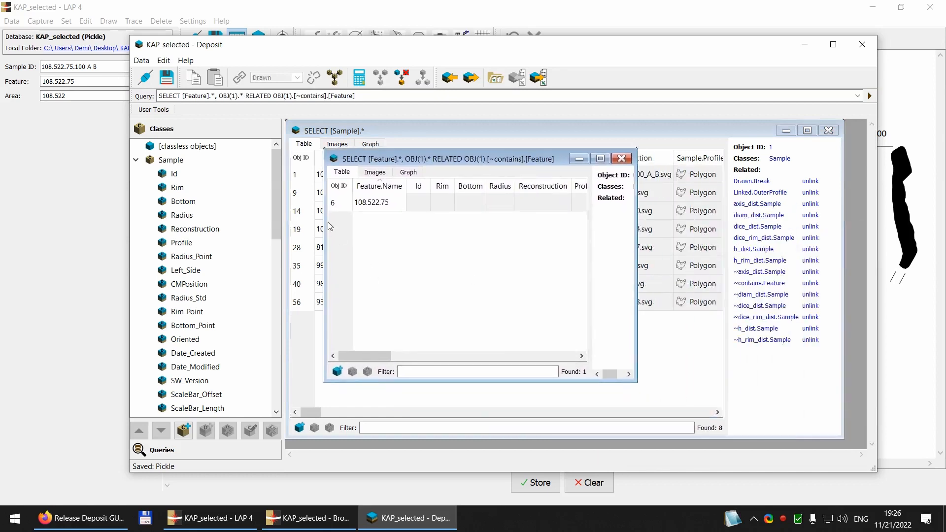
pyautogui.click(339, 202)
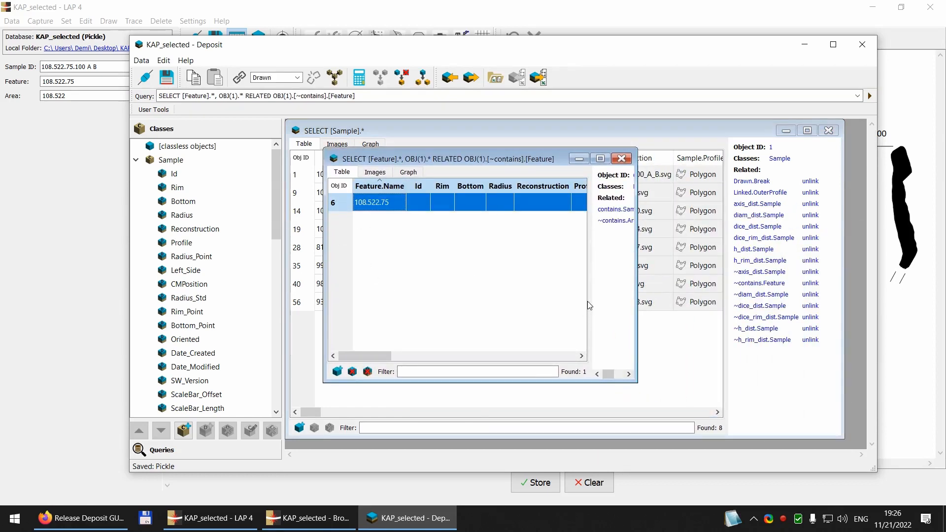
pyautogui.moveTo(589, 299); pyautogui.dragTo(528, 296)
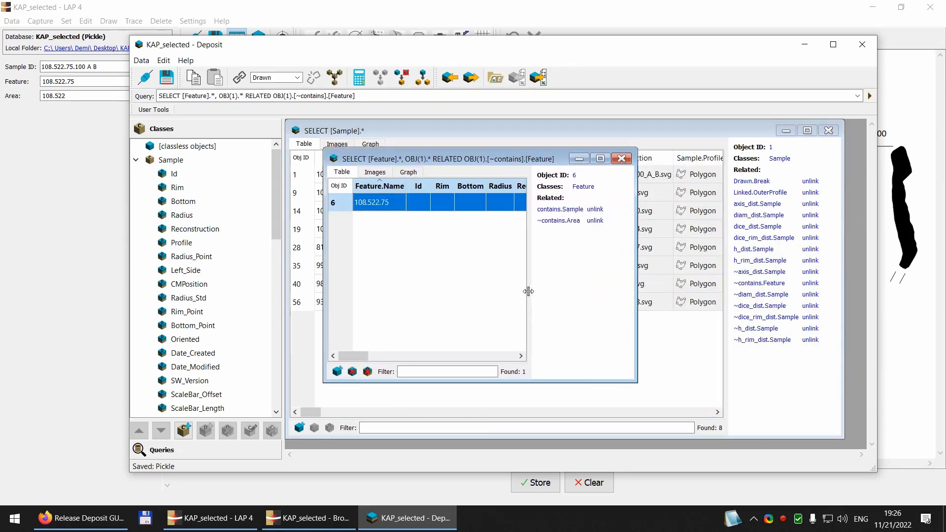
pyautogui.click(570, 221)
pyautogui.moveTo(737, 232); pyautogui.dragTo(630, 188)
pyautogui.click(742, 186)
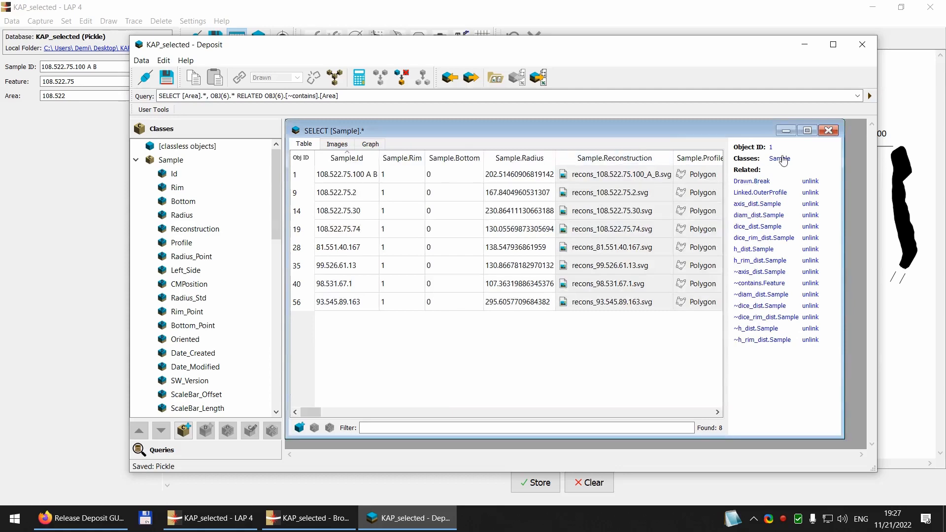
pyautogui.click(828, 131)
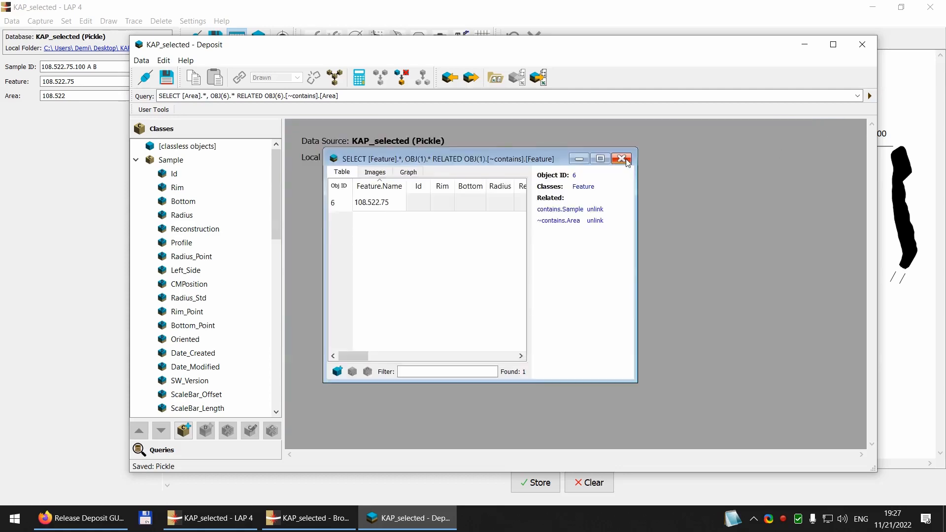
pyautogui.click(622, 159)
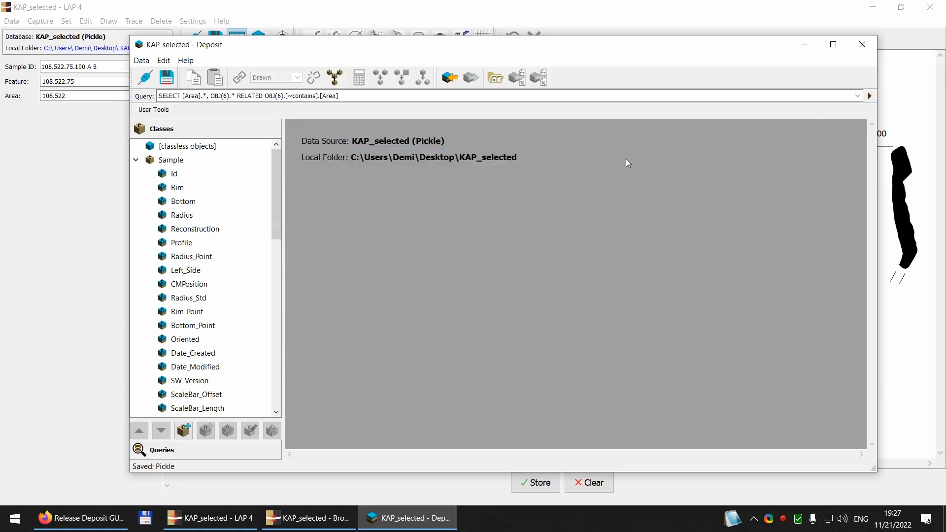
pyautogui.click(862, 44)
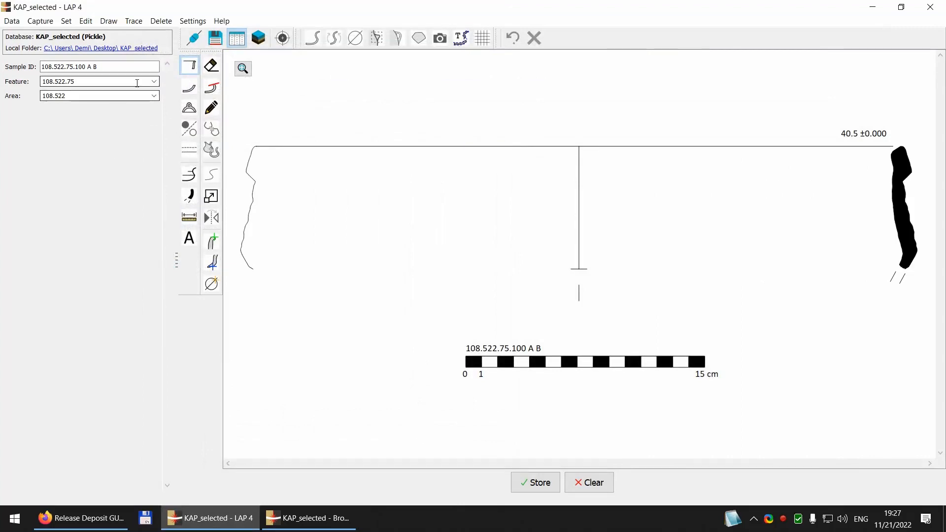
# - Choose 108.522.75 from the existing Feature values, store the drawing and close the Browser
pyautogui.click(154, 82)
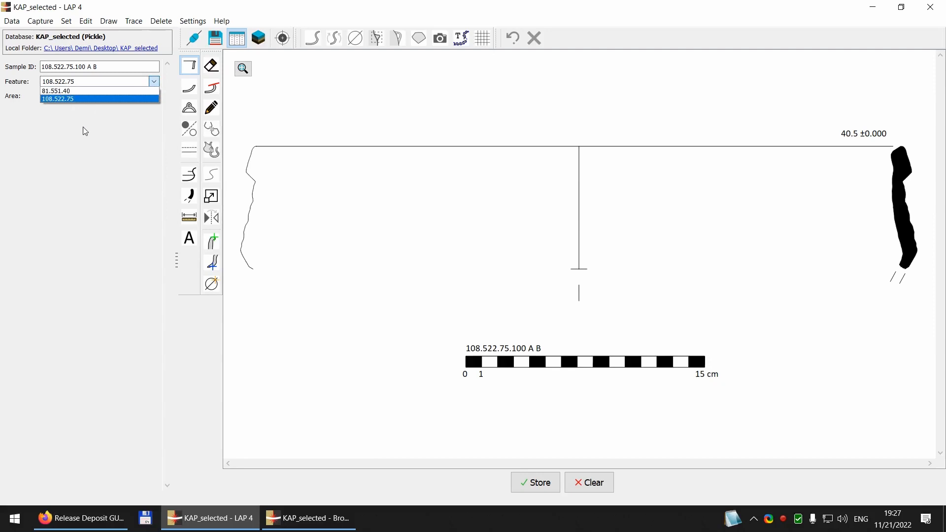
pyautogui.click(74, 99)
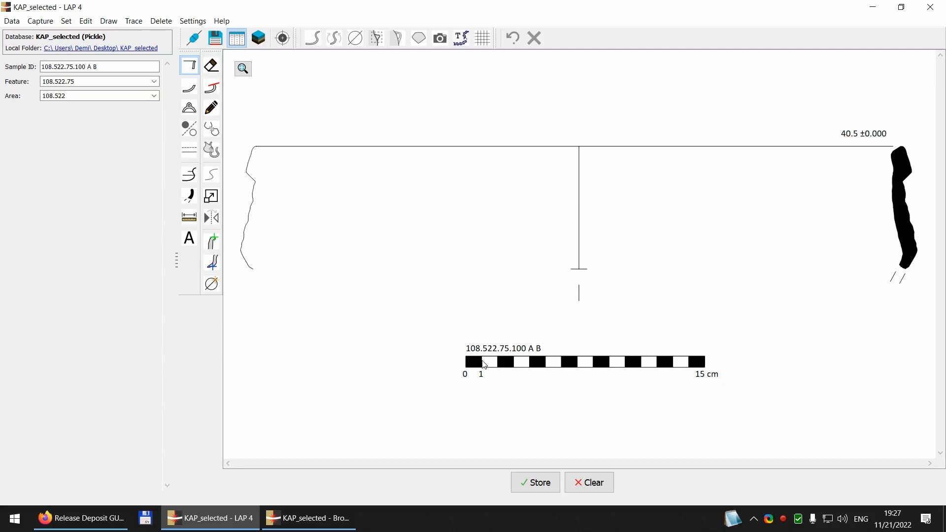
pyautogui.click(532, 487)
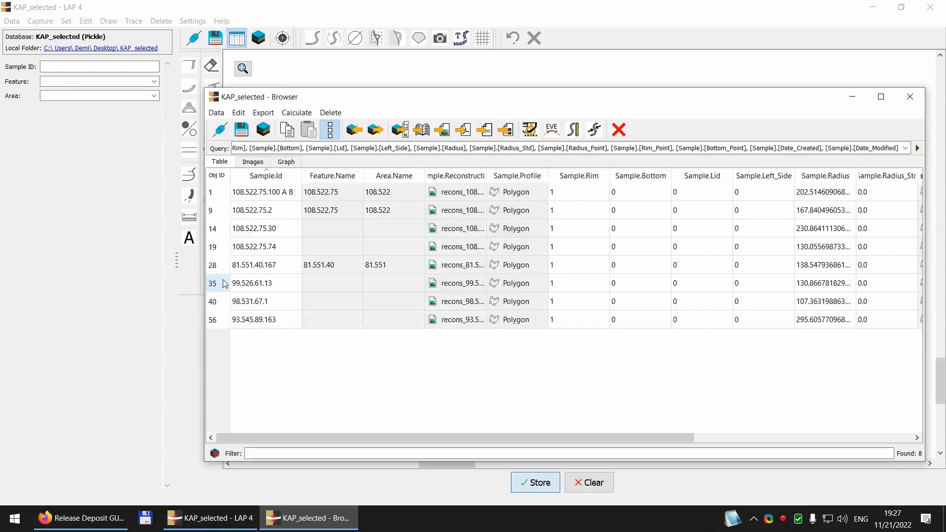
pyautogui.click(909, 97)
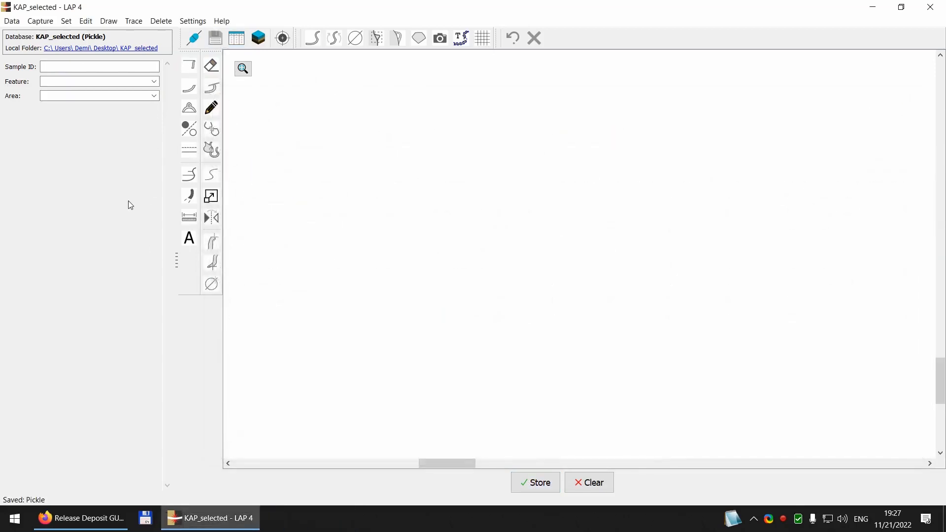
# - Export the descriptor settings to the Desktop as a text file named descriptors, and close the descriptor editor
pyautogui.click(10, 22)
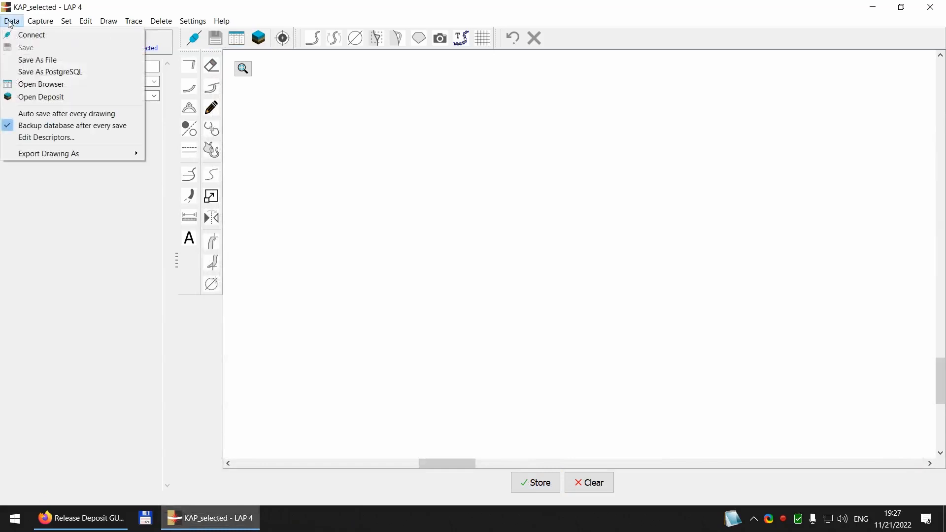
pyautogui.click(60, 139)
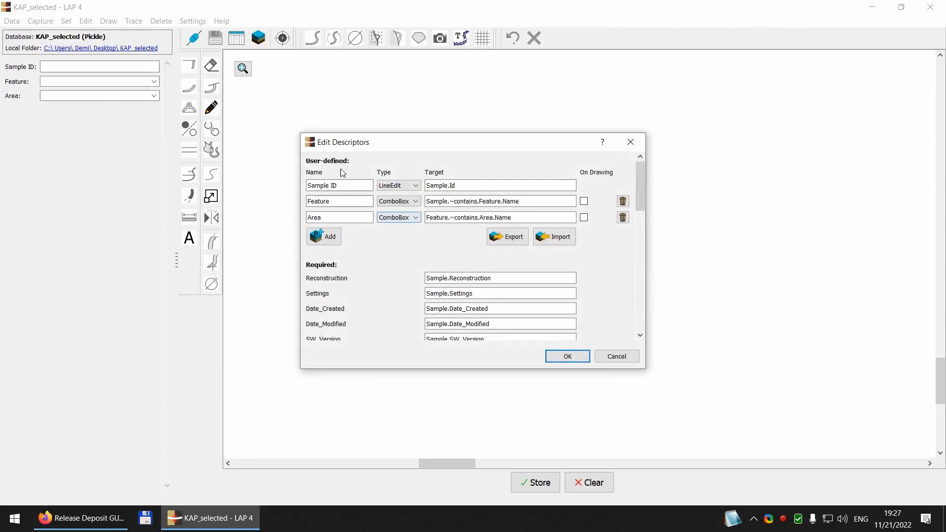
pyautogui.moveTo(339, 143); pyautogui.dragTo(301, 100)
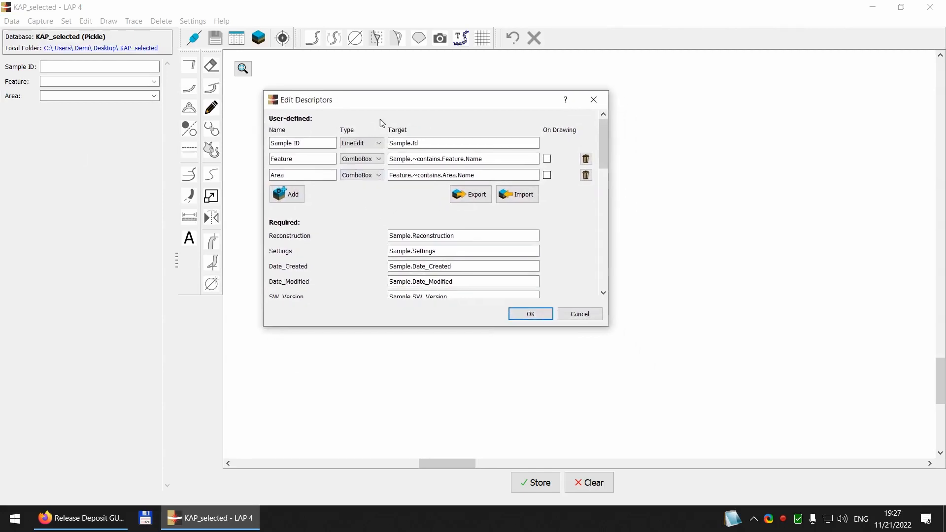
pyautogui.click(468, 197)
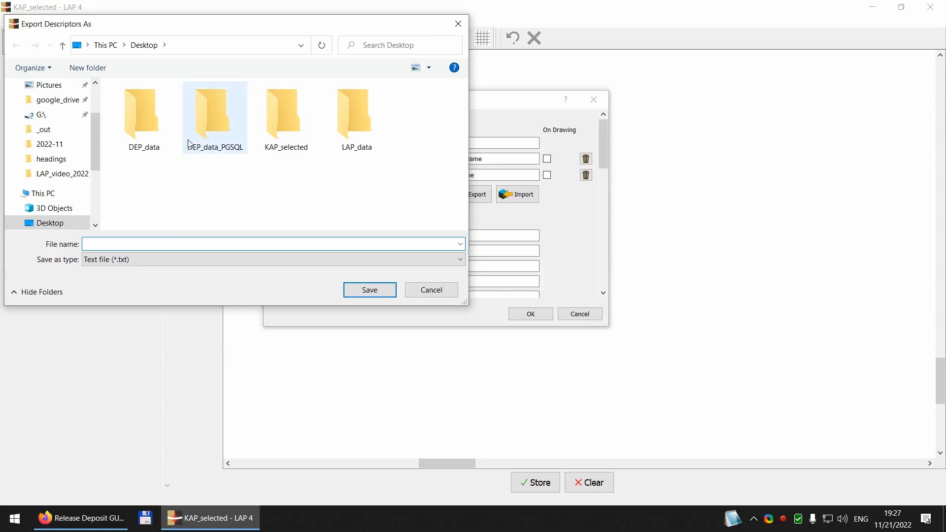
pyautogui.write('descriptors')
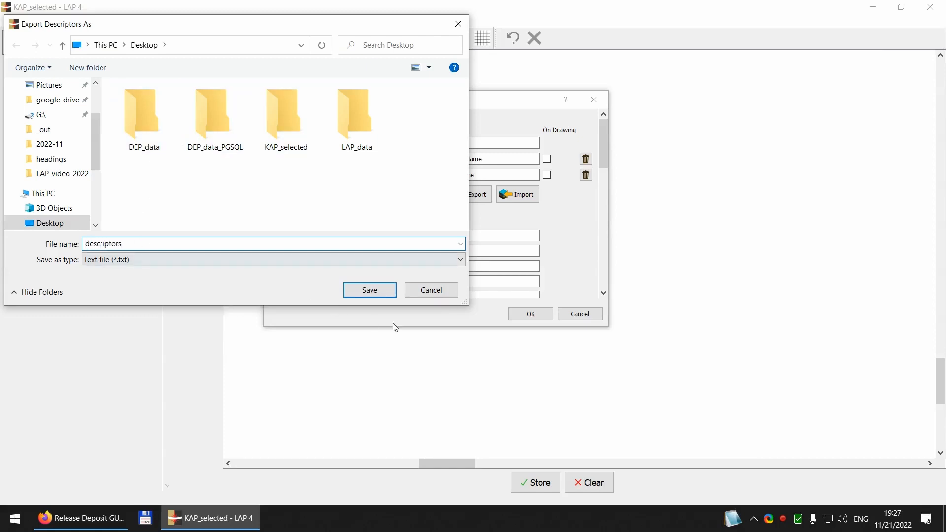
pyautogui.click(379, 294)
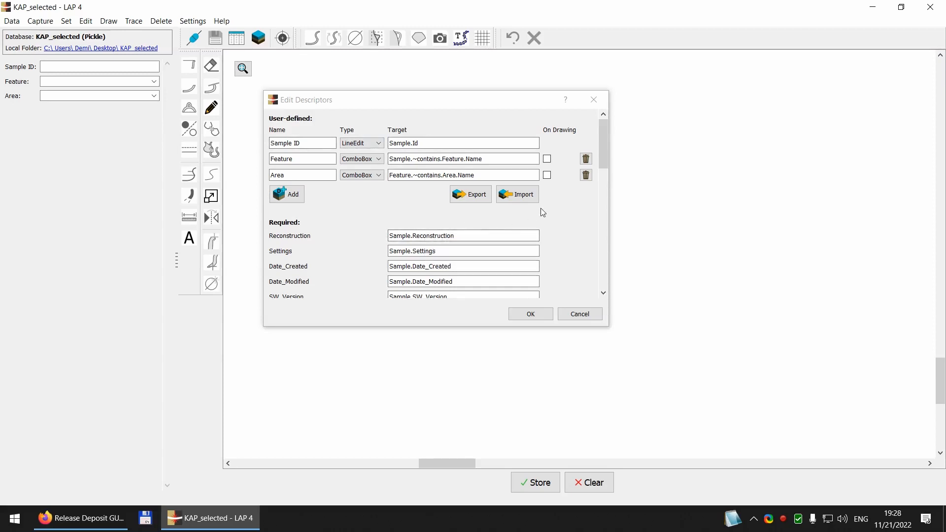
pyautogui.click(581, 315)
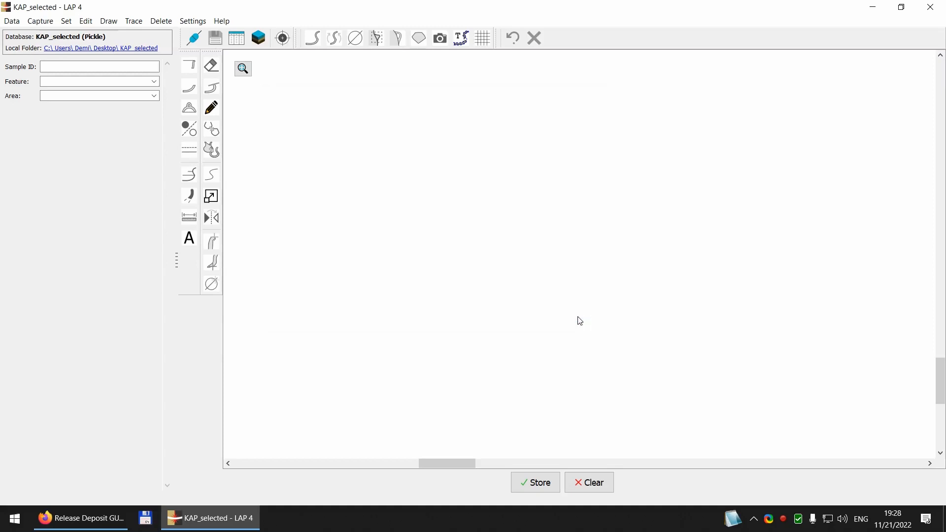